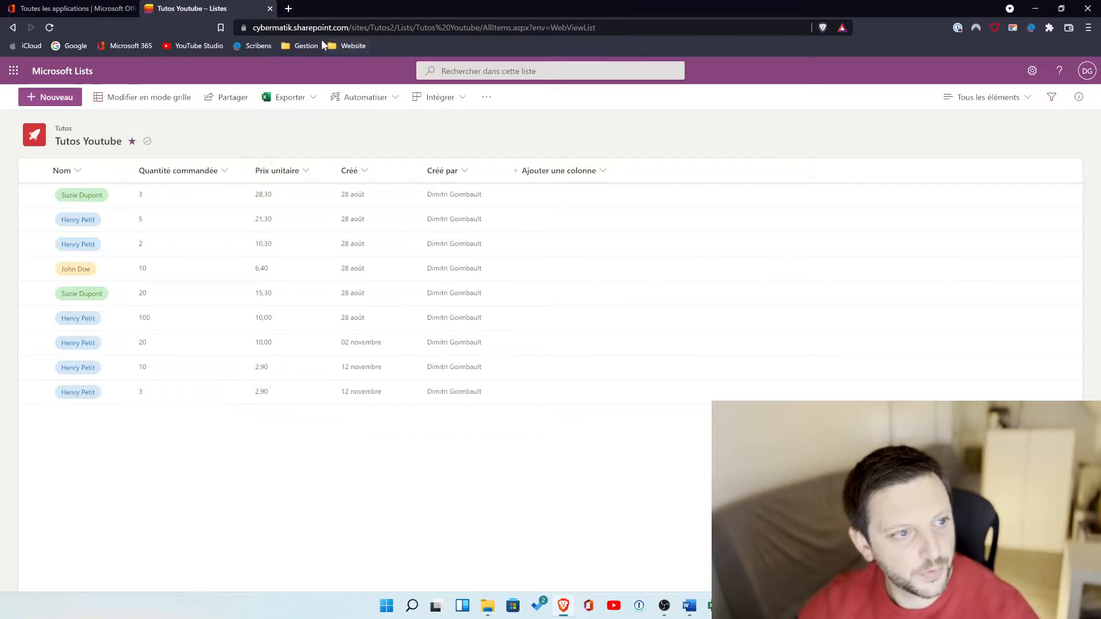
Open Power Automate from the Office apps page and start creating a "Flux de cloud automatisé" from scratch.
left_click(74, 9)
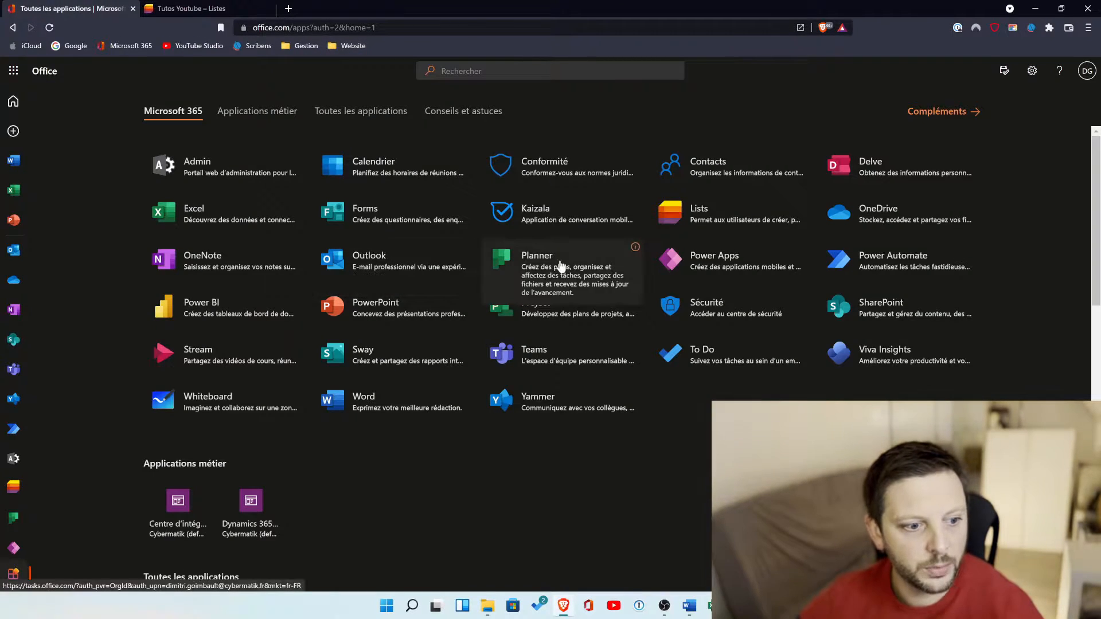
left_click(851, 255)
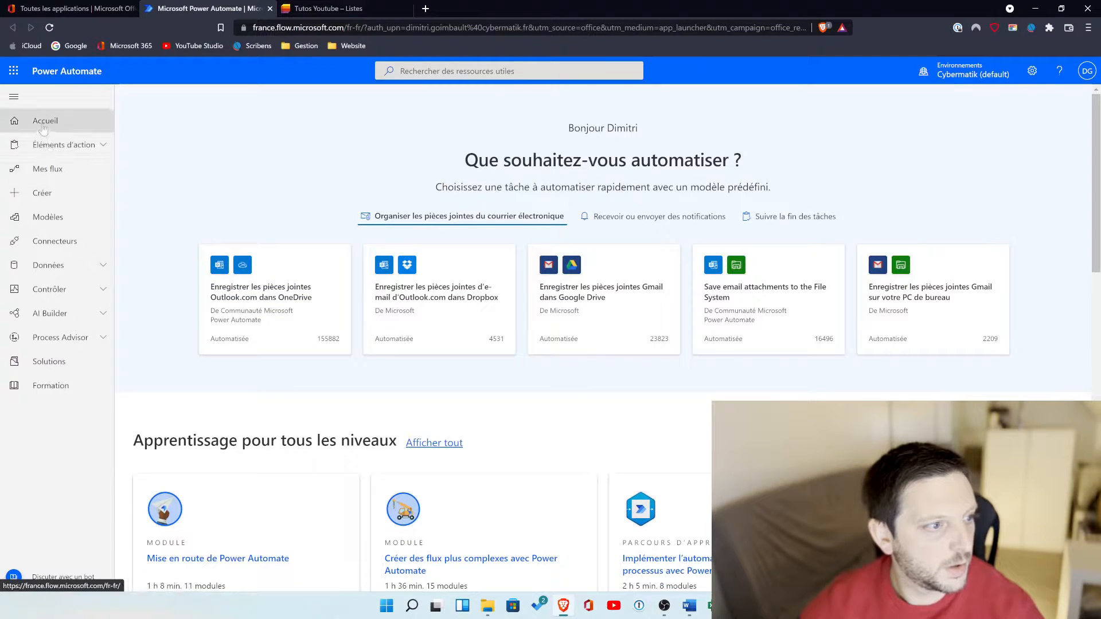
left_click(43, 193)
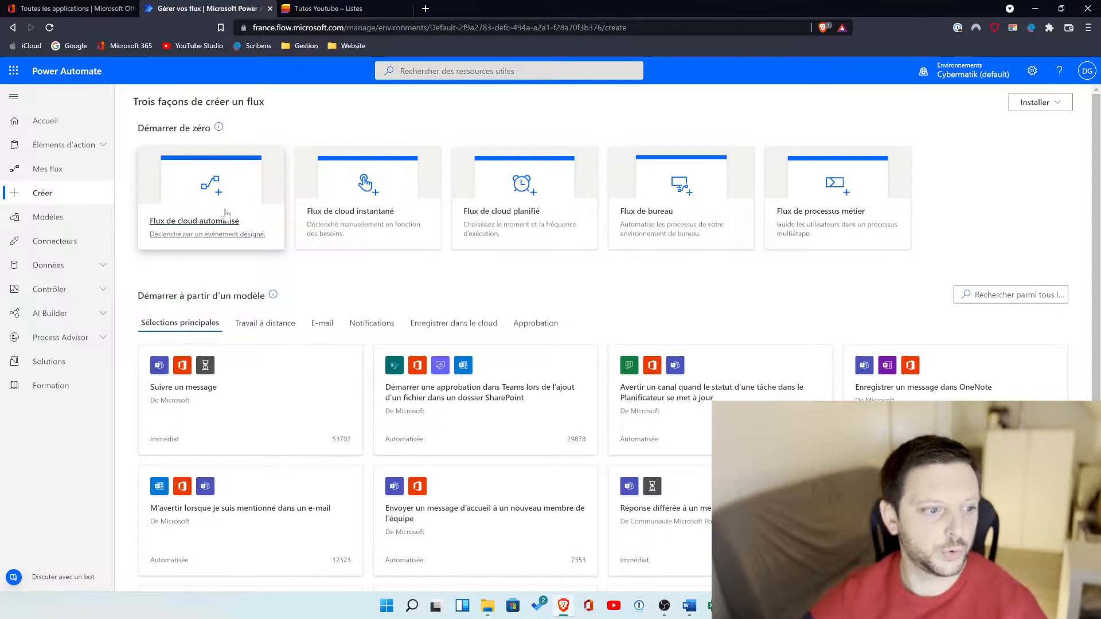
left_click(226, 213)
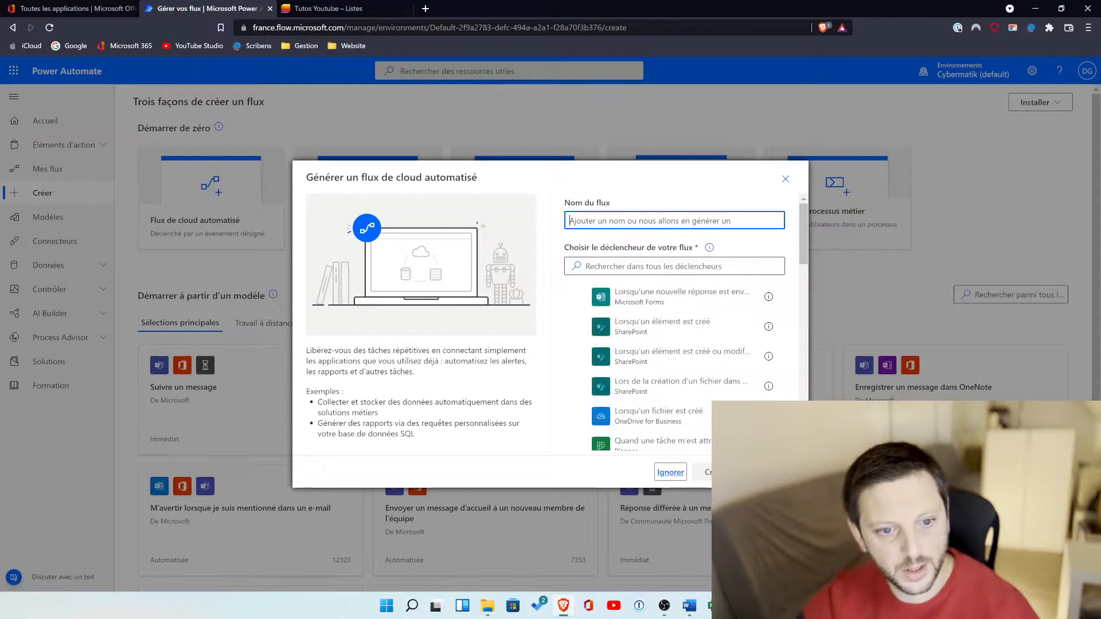
Name the flow "Flux vers Excel" and create it with the SharePoint trigger "Lorsqu'un élément est créé".
type("t")
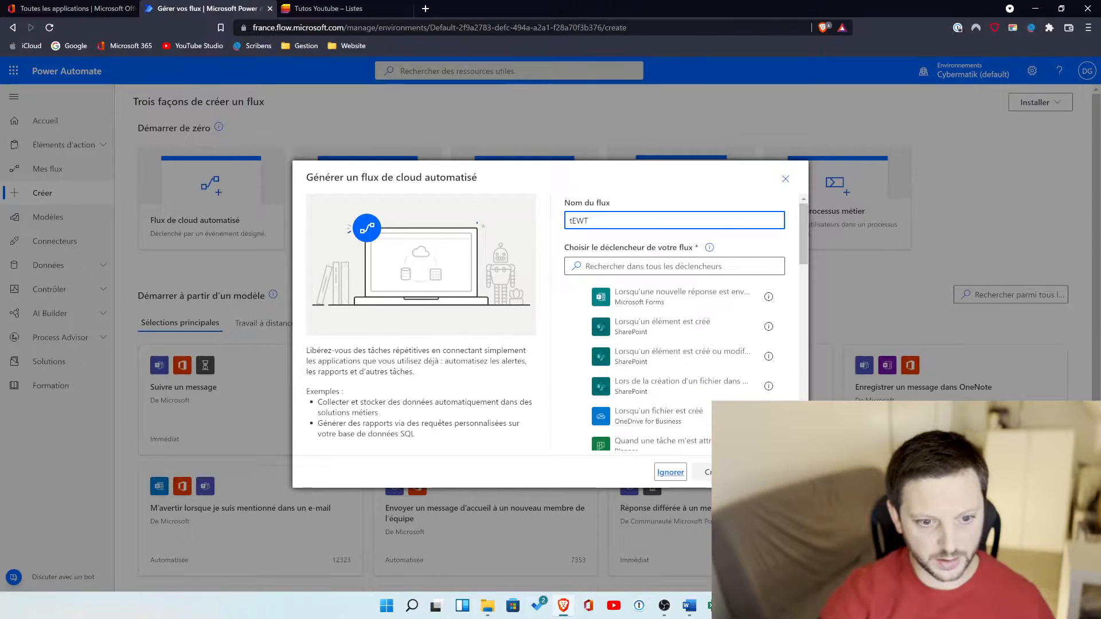
type("EW")
key("BackSpace")
key("BackSpace")
key("BackSpace")
key("Caps_Lock")
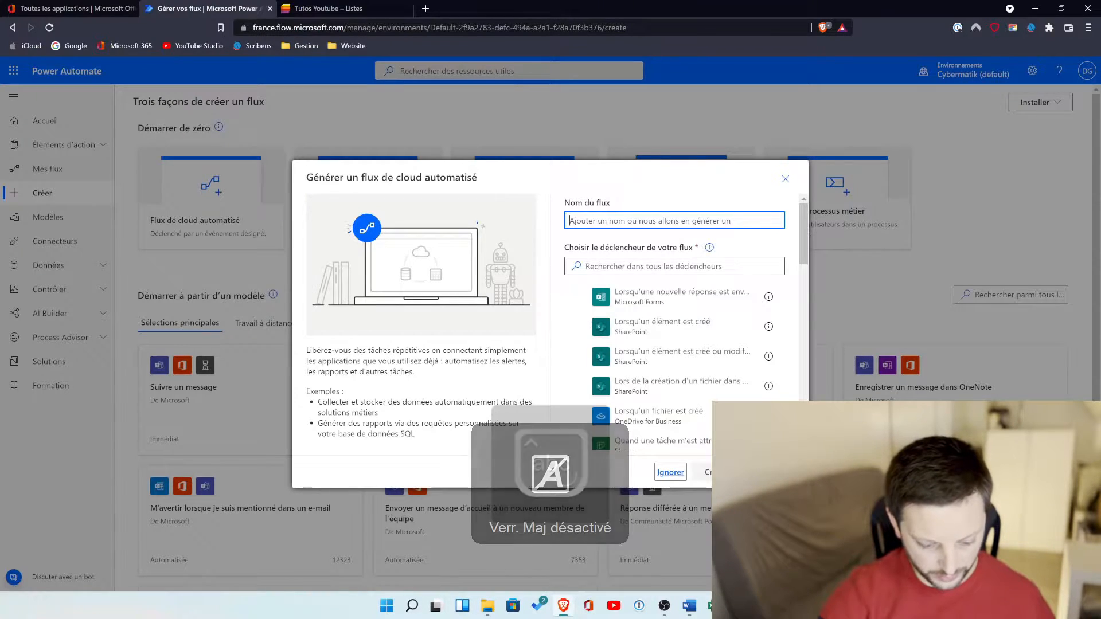
type("Flux vers Excel")
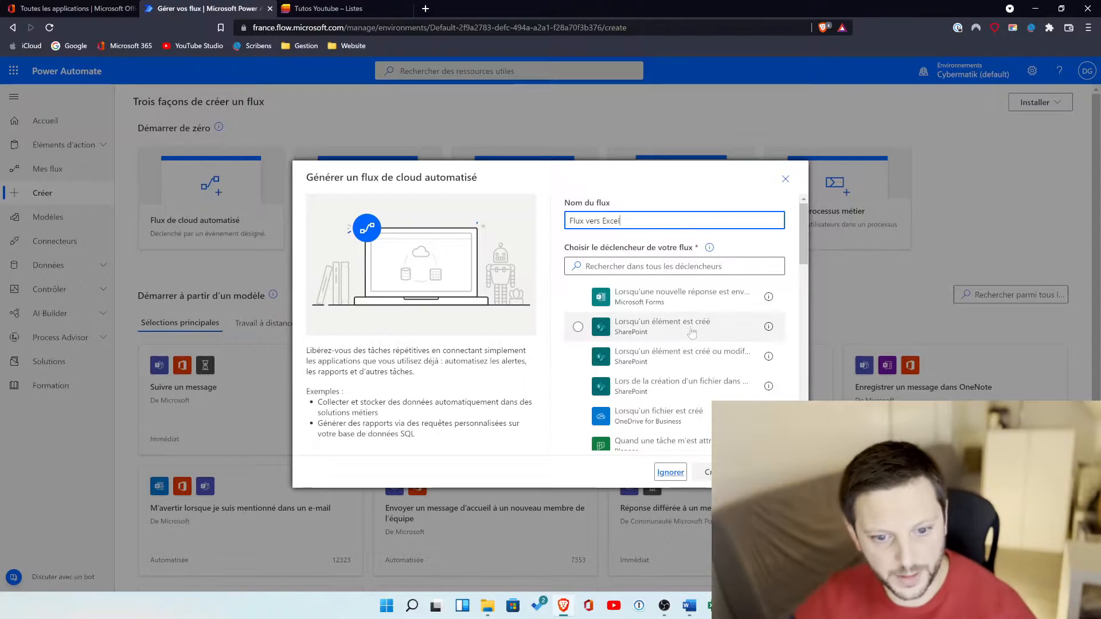
left_click(645, 328)
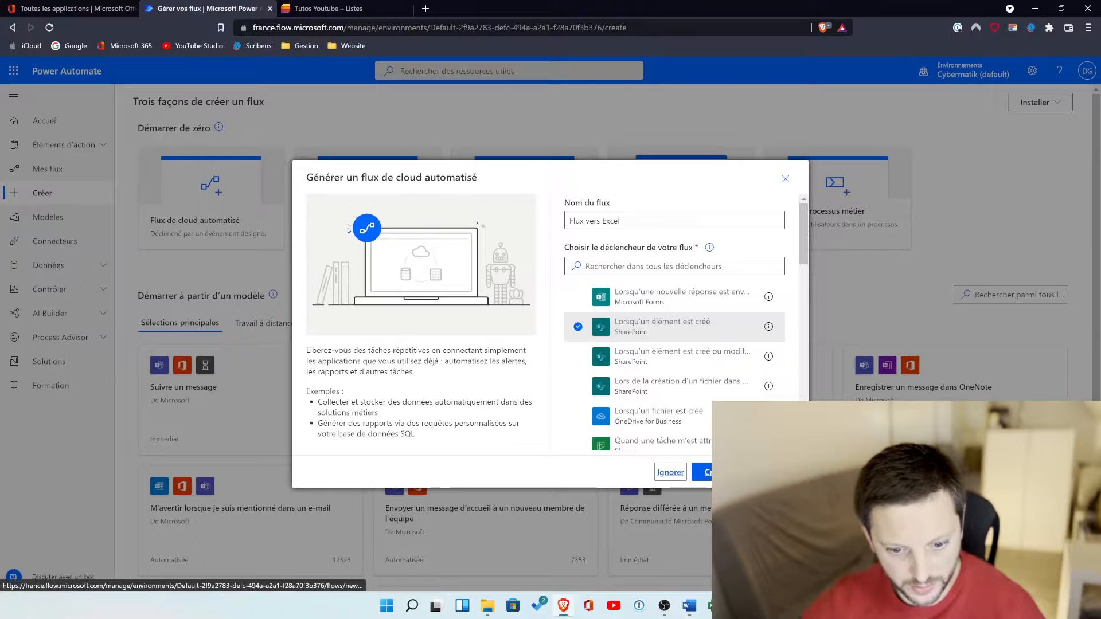
left_click(718, 472)
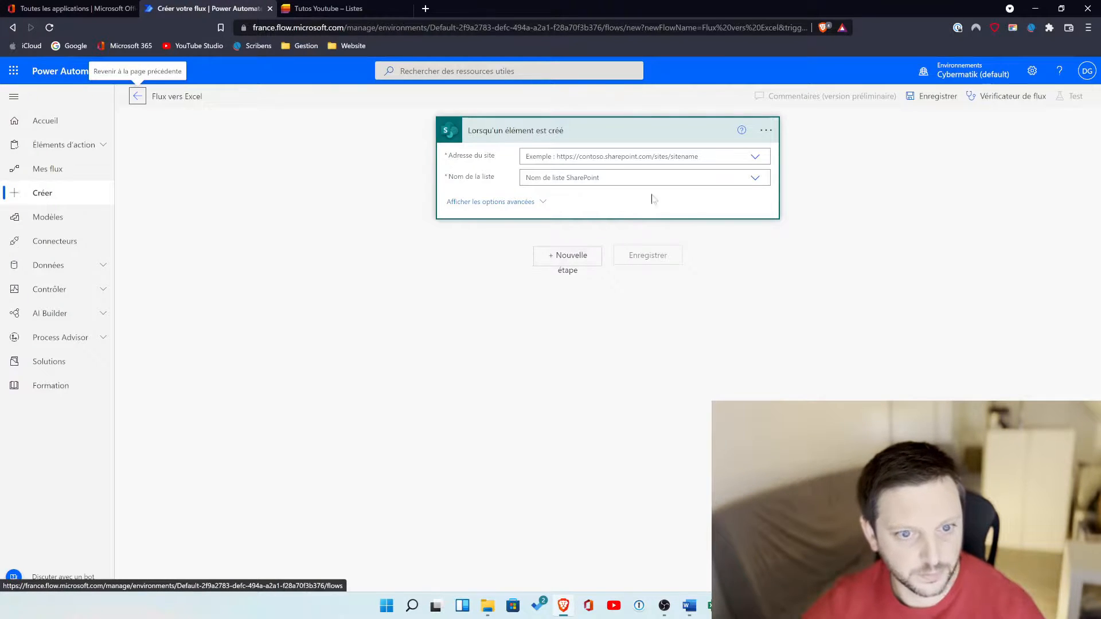
Set the trigger's site address to Tutos and its list to Tutos Youtube, and compare the site with the list's web address.
left_click(755, 157)
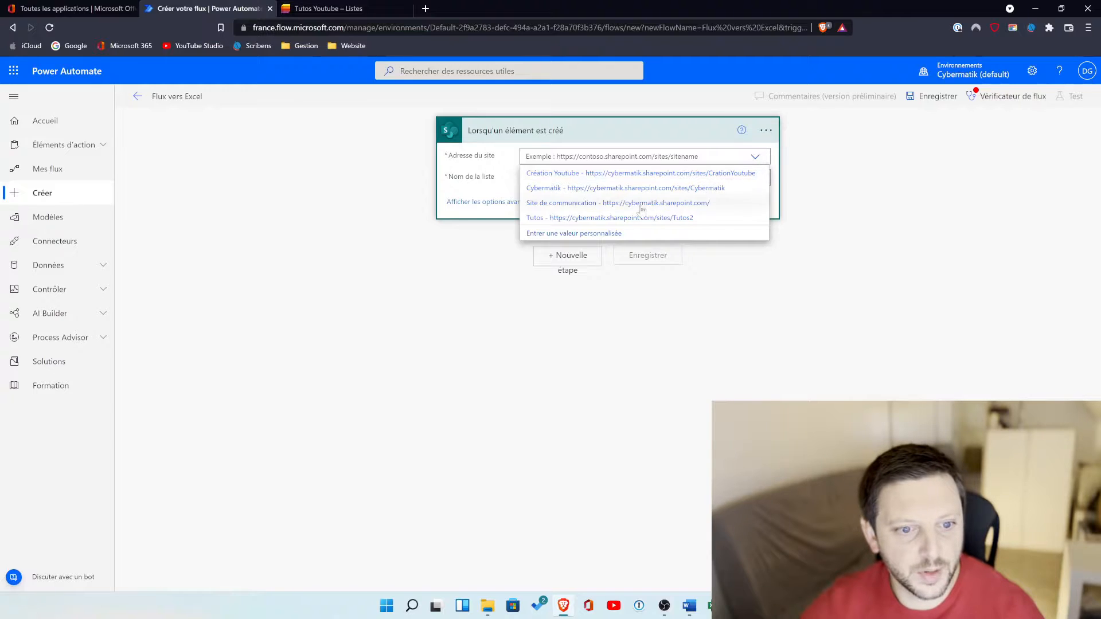
left_click(609, 218)
left_click(755, 178)
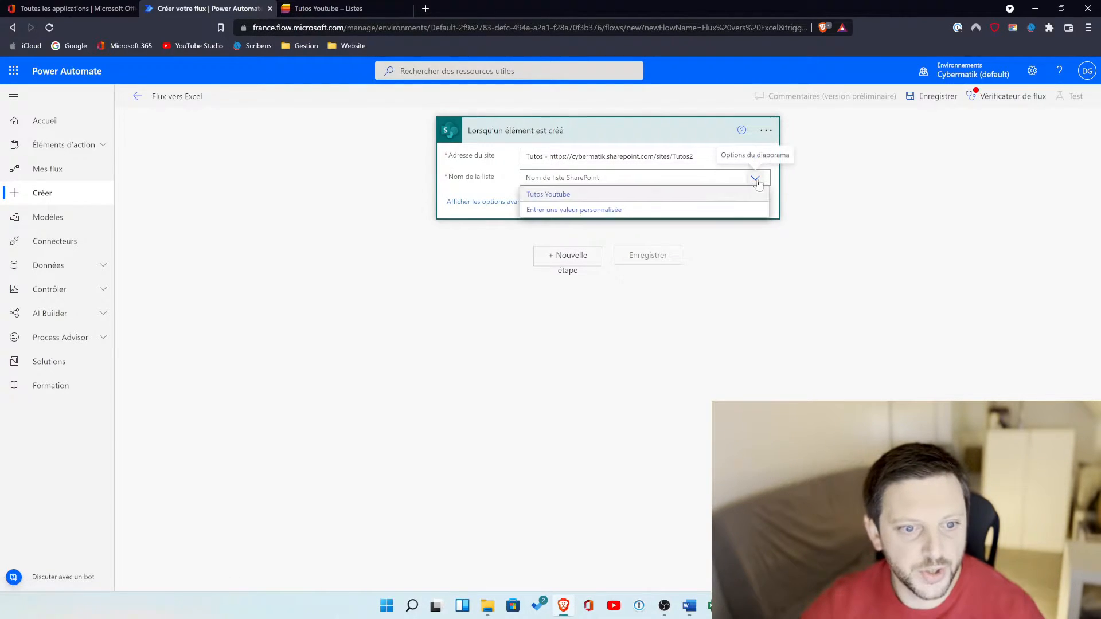
left_click(571, 197)
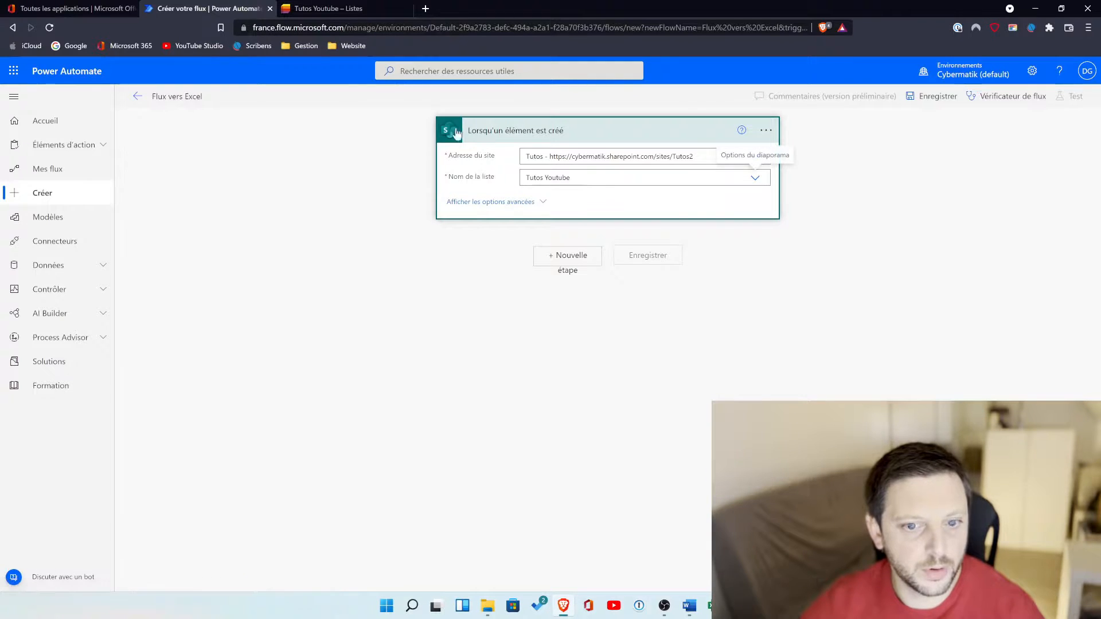
left_click(321, 8)
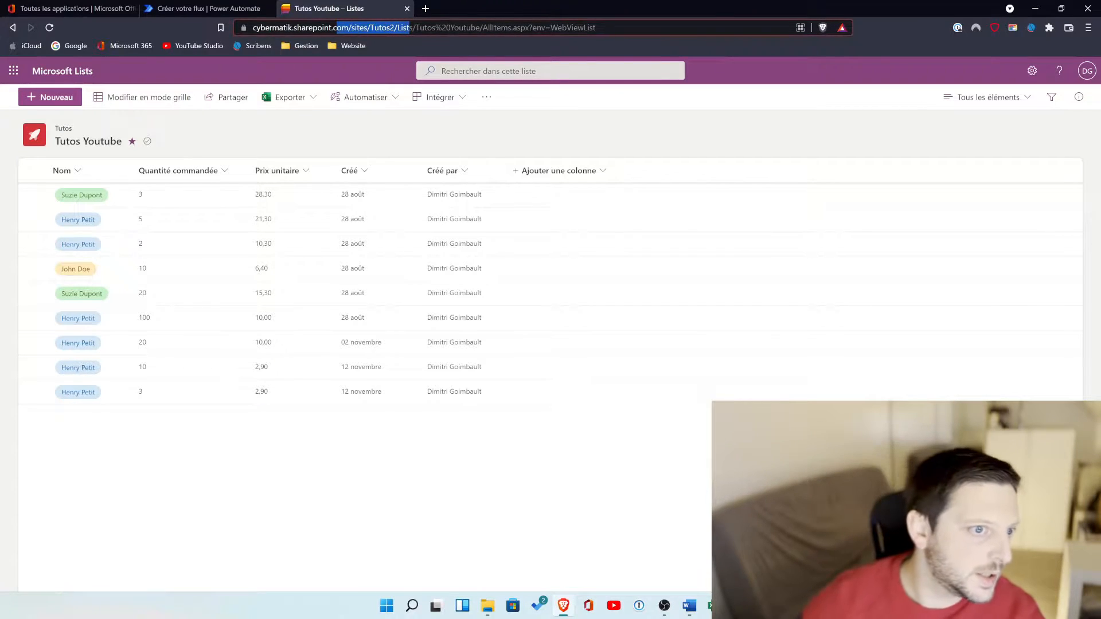
left_click(207, 8)
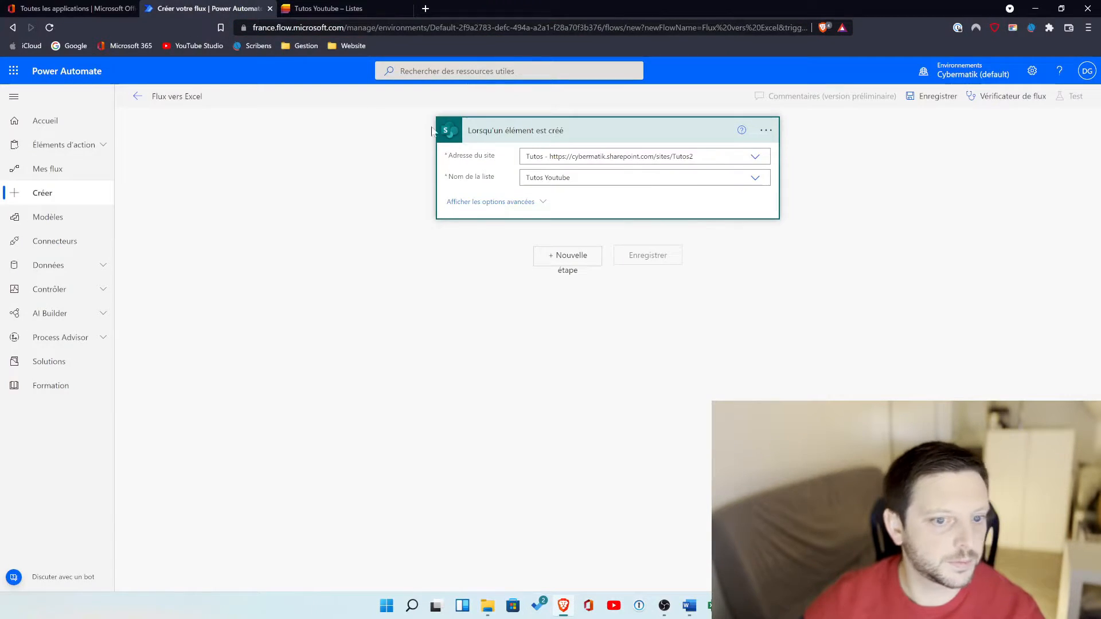
Add a new step after the trigger using the Excel Online (Business) action "Ajouter une ligne à un tableau".
left_click(565, 256)
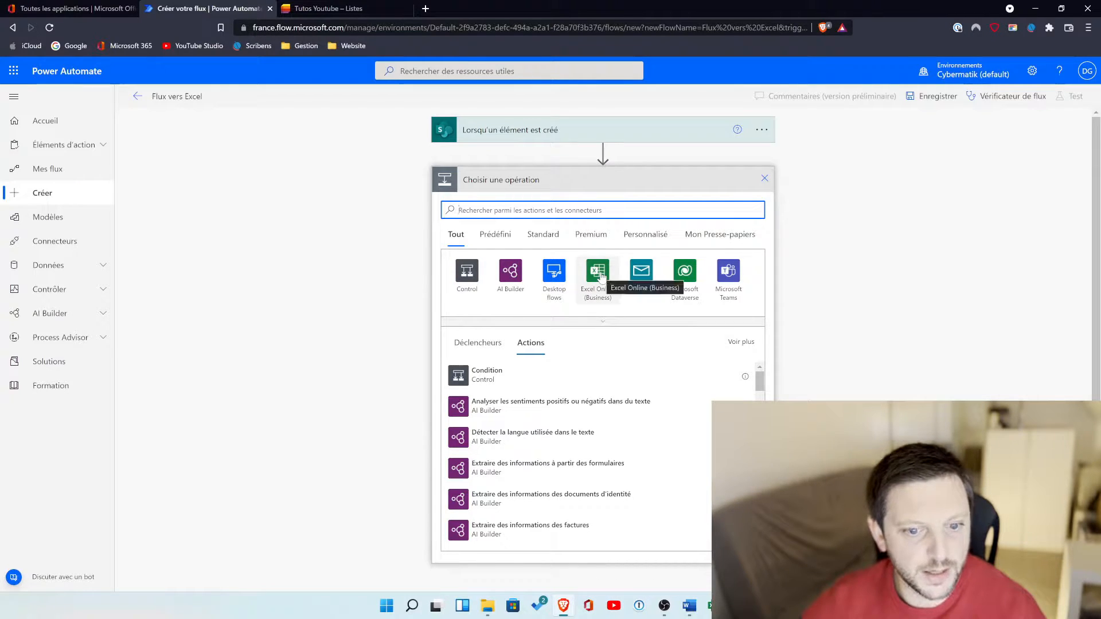
left_click(600, 277)
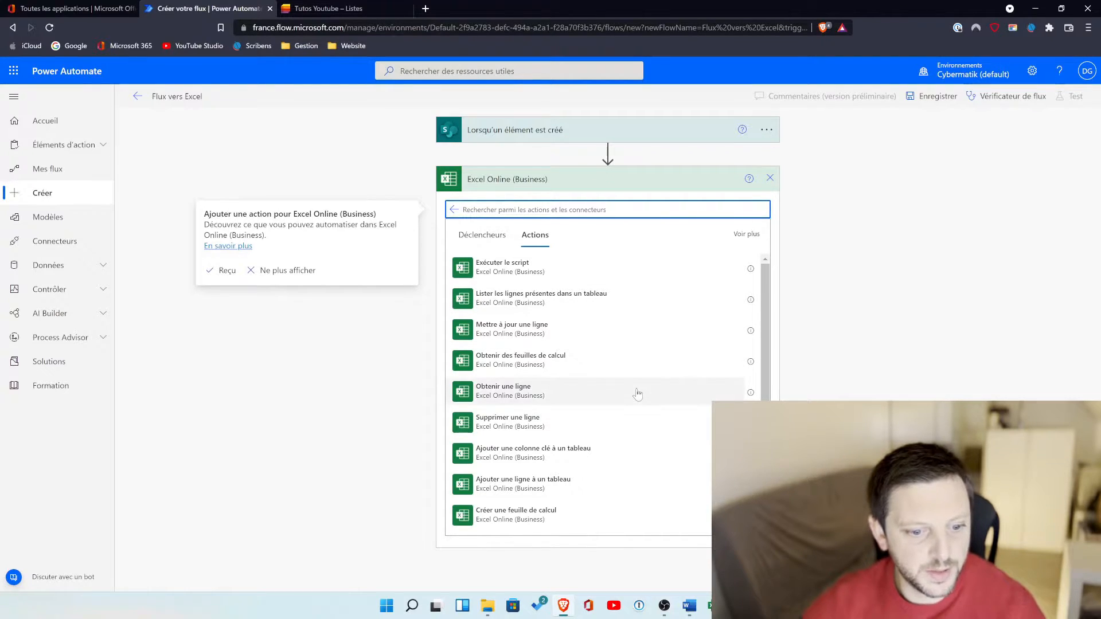
scroll(636, 391, "down", 2)
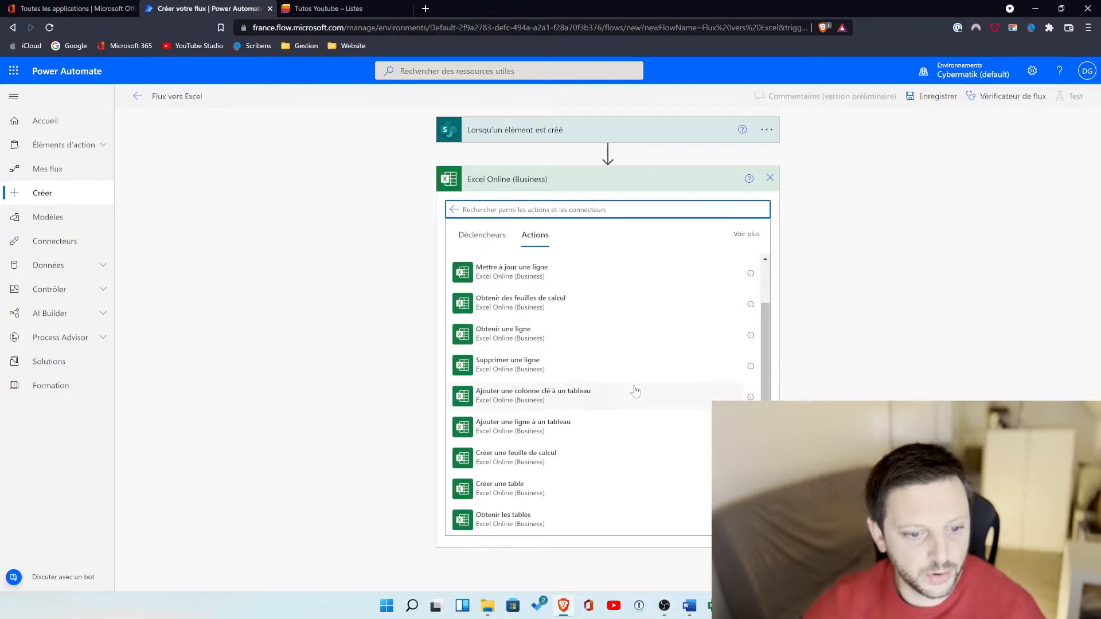
left_click(505, 428)
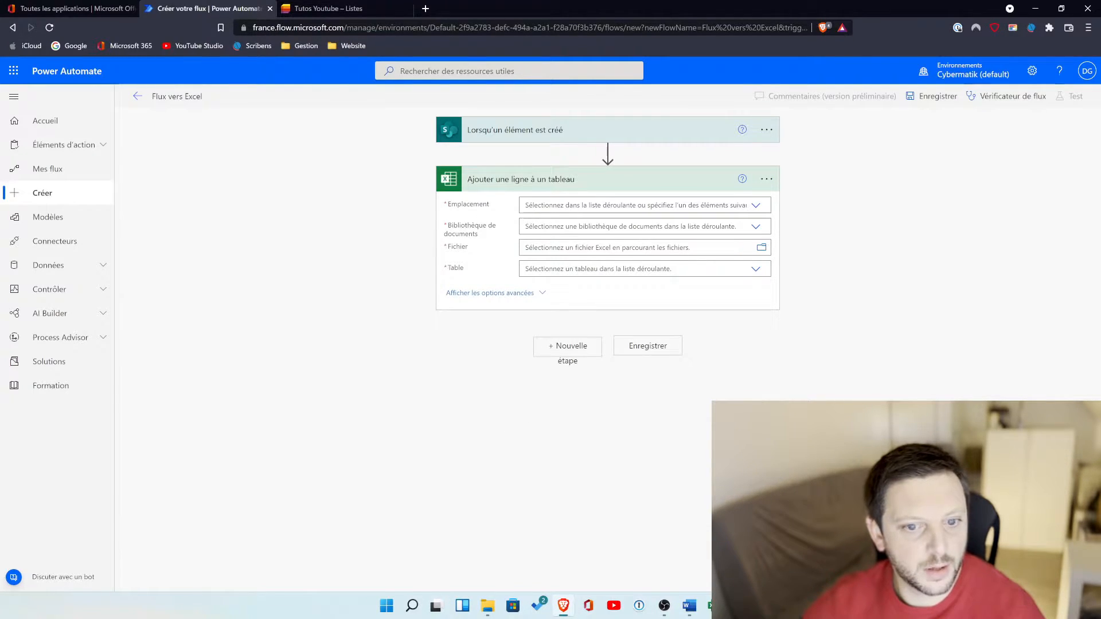
Set the Excel action's location to OneDrive for Business and its document library to OneDrive.
left_click(756, 206)
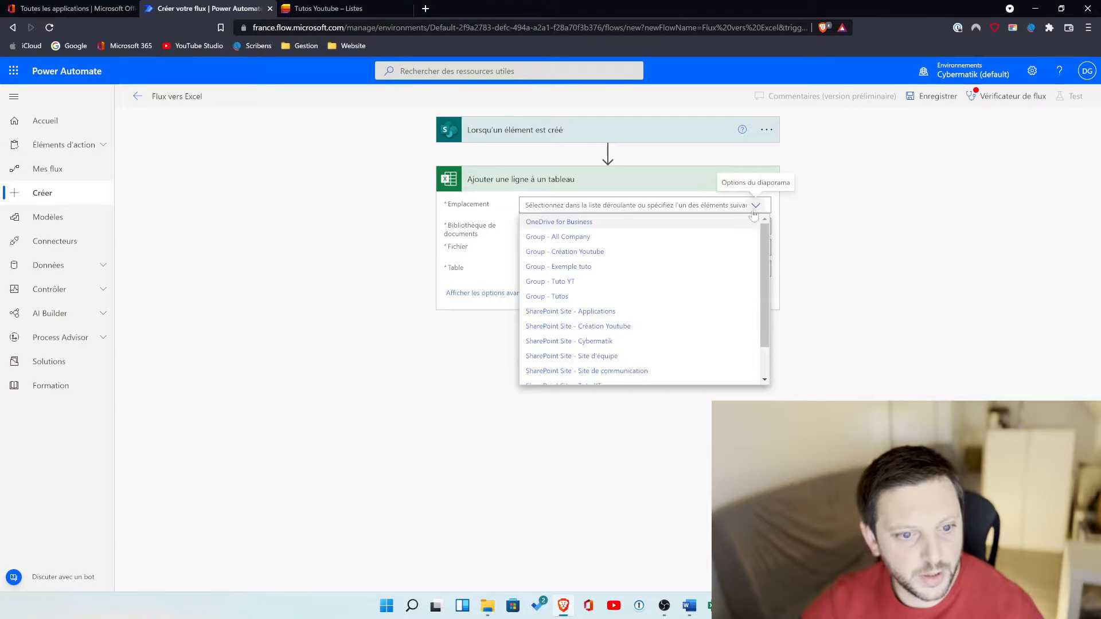
scroll(680, 255, "down", 2)
scroll(681, 256, "up", 2)
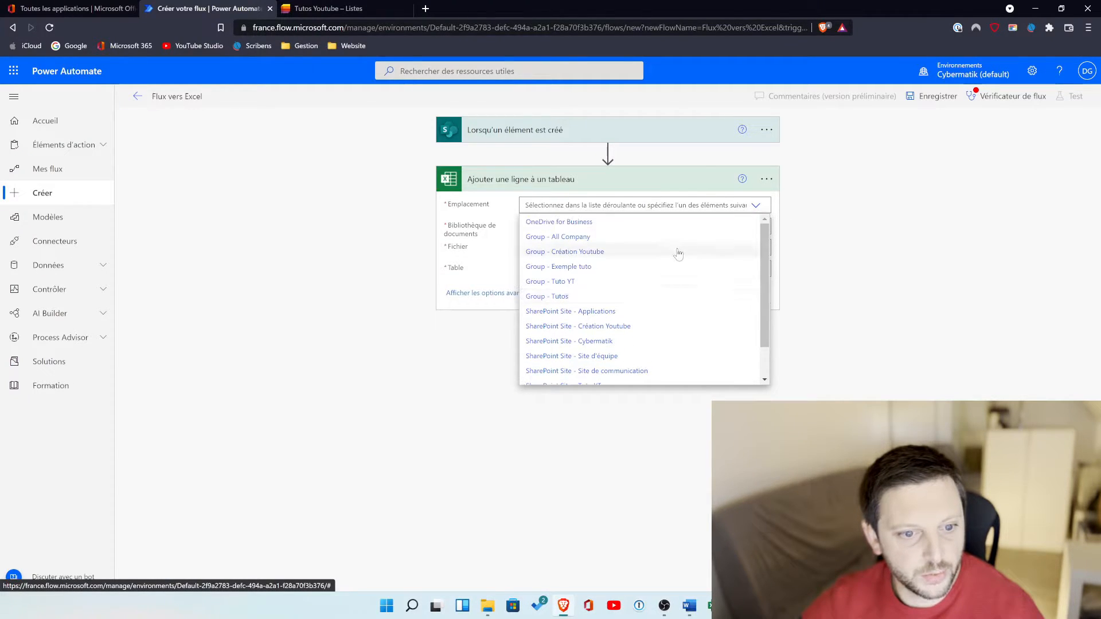
left_click(596, 221)
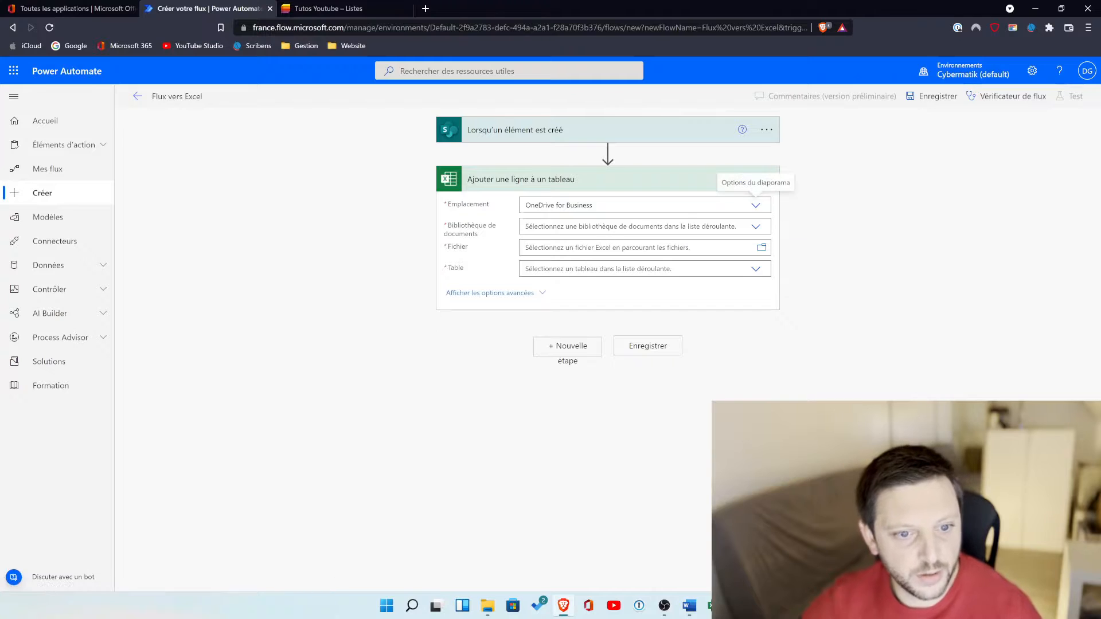
left_click(756, 227)
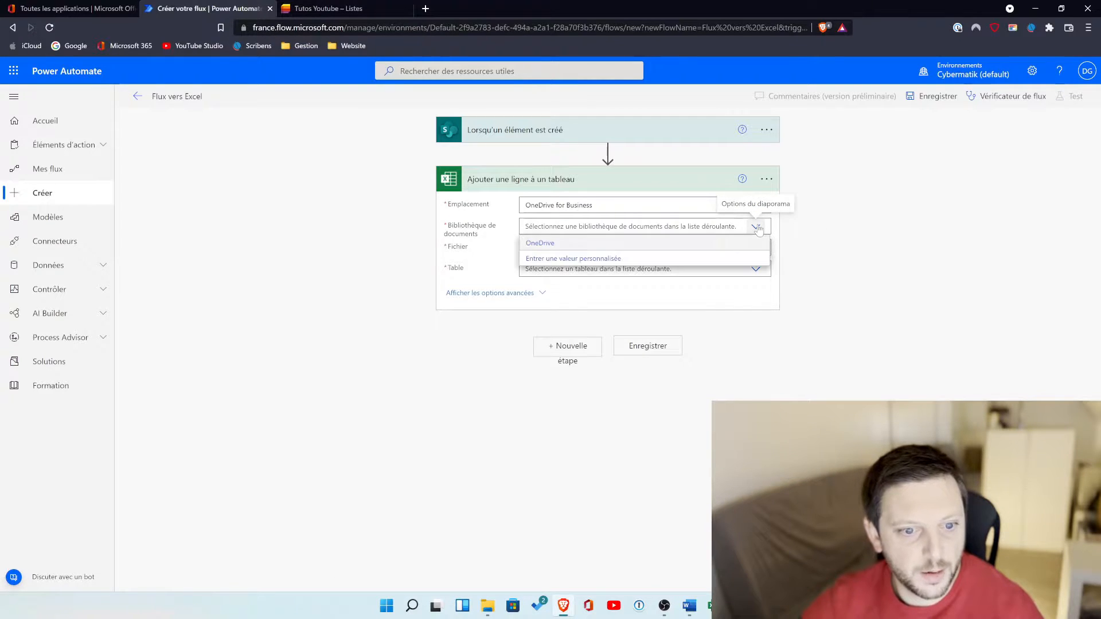
left_click(579, 247)
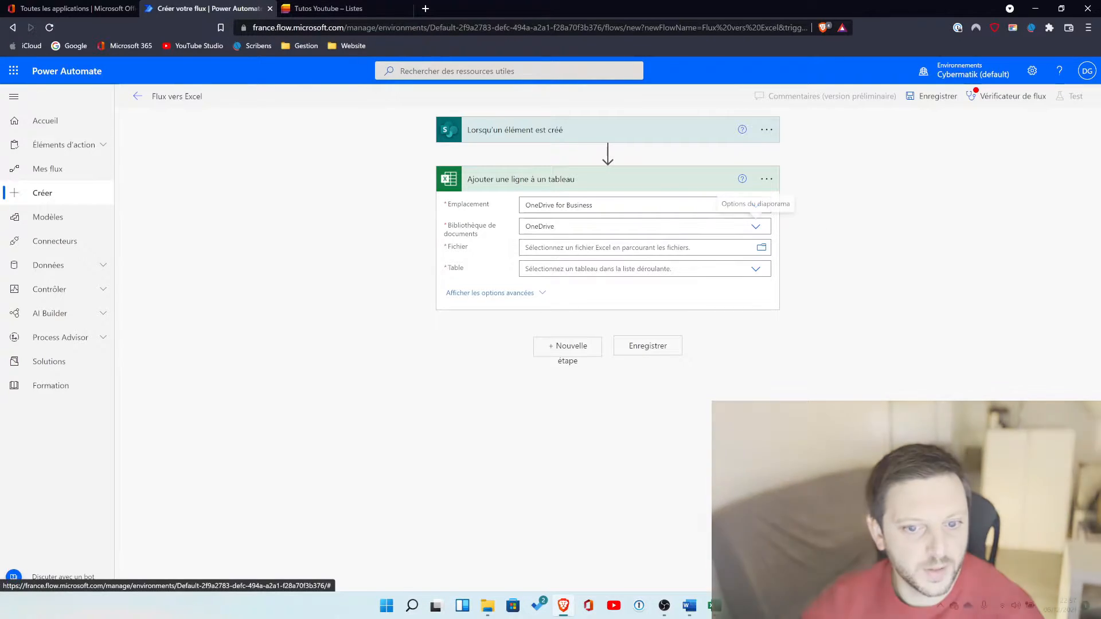
Choose "Excel automate.xlsx" from the Episode 35 folder under Documents/Tutos as the Excel action's file.
left_click(762, 247)
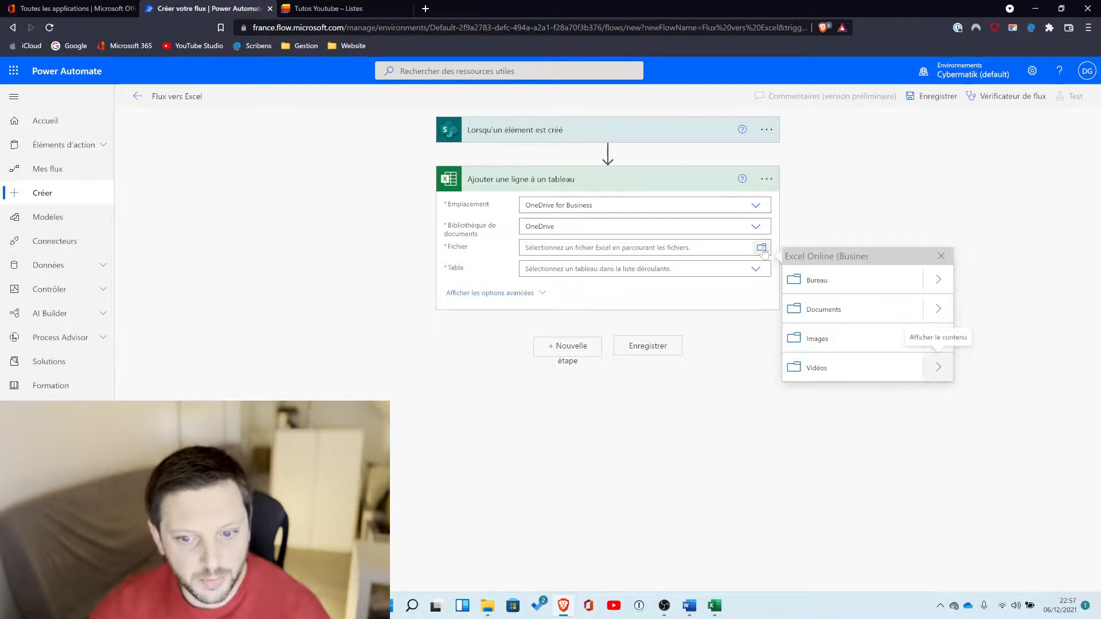
left_click(937, 310)
scroll(929, 436, "down", 3)
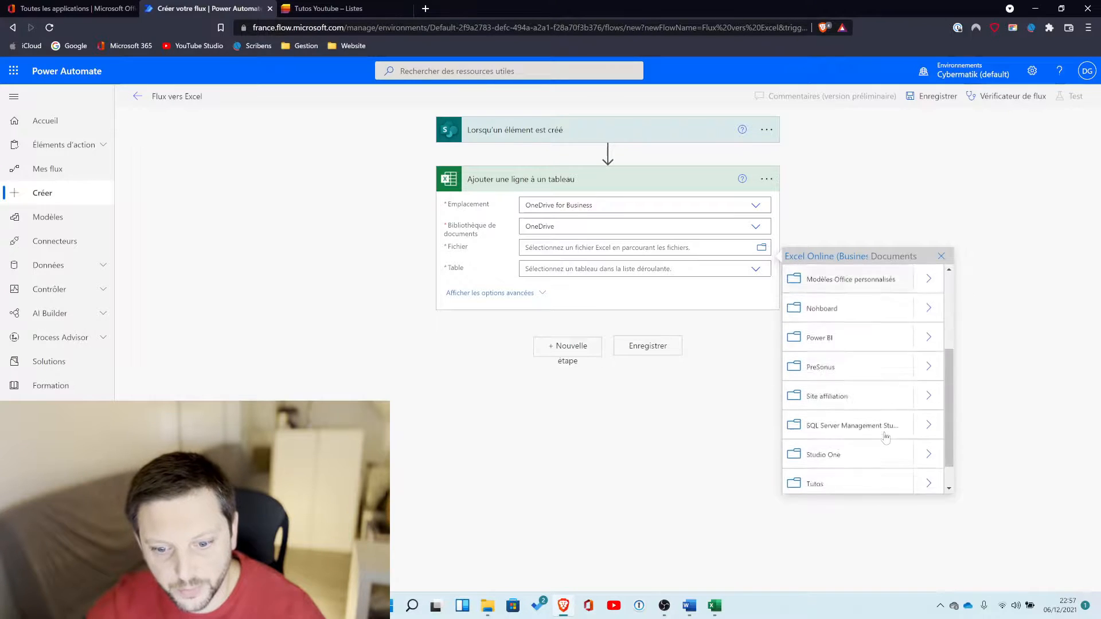
left_click(927, 452)
scroll(860, 344, "down", 10)
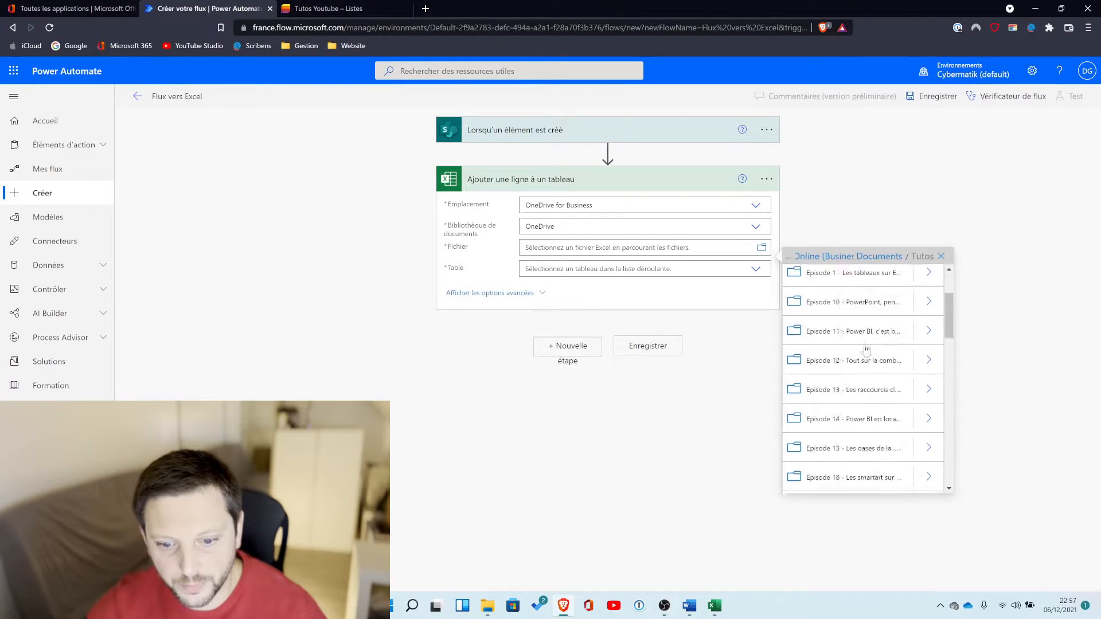
scroll(866, 348, "up", 3)
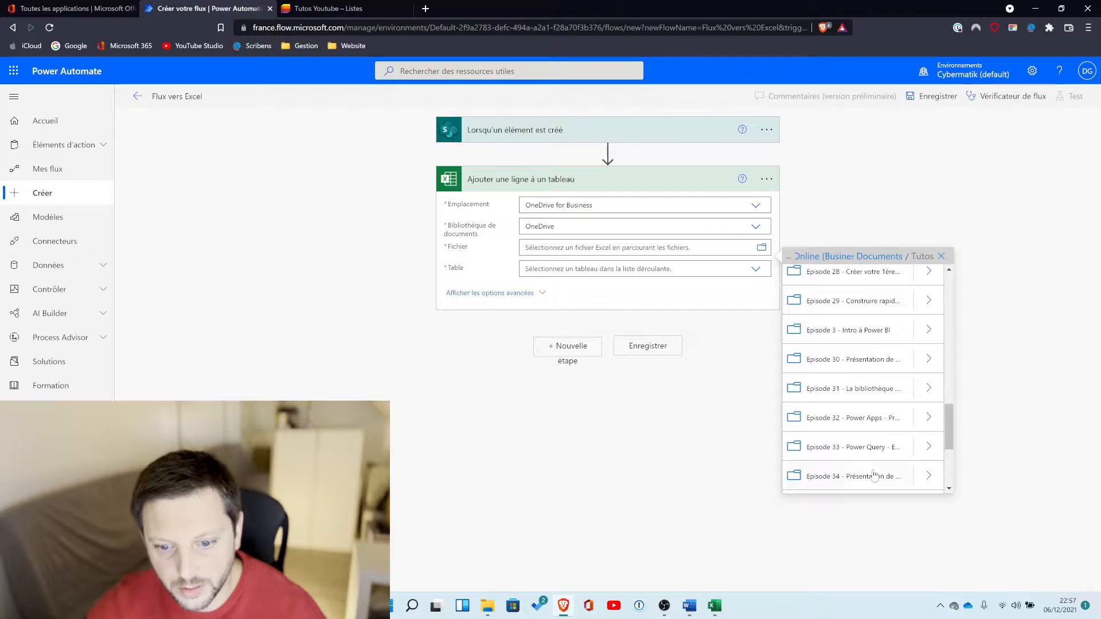
scroll(874, 475, "down", 3)
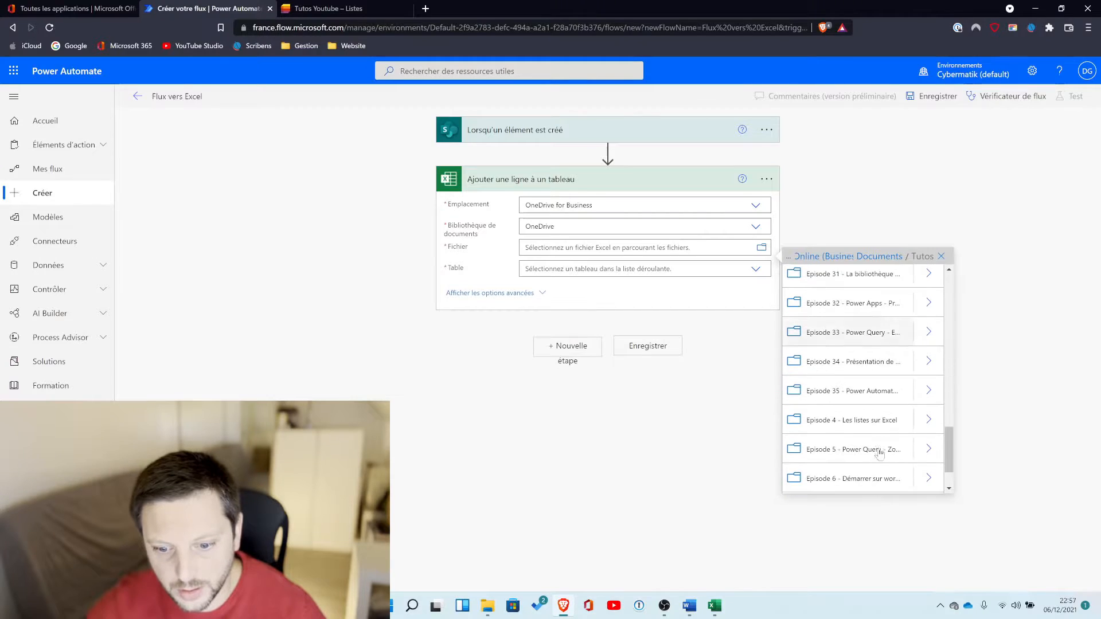
left_click(927, 391)
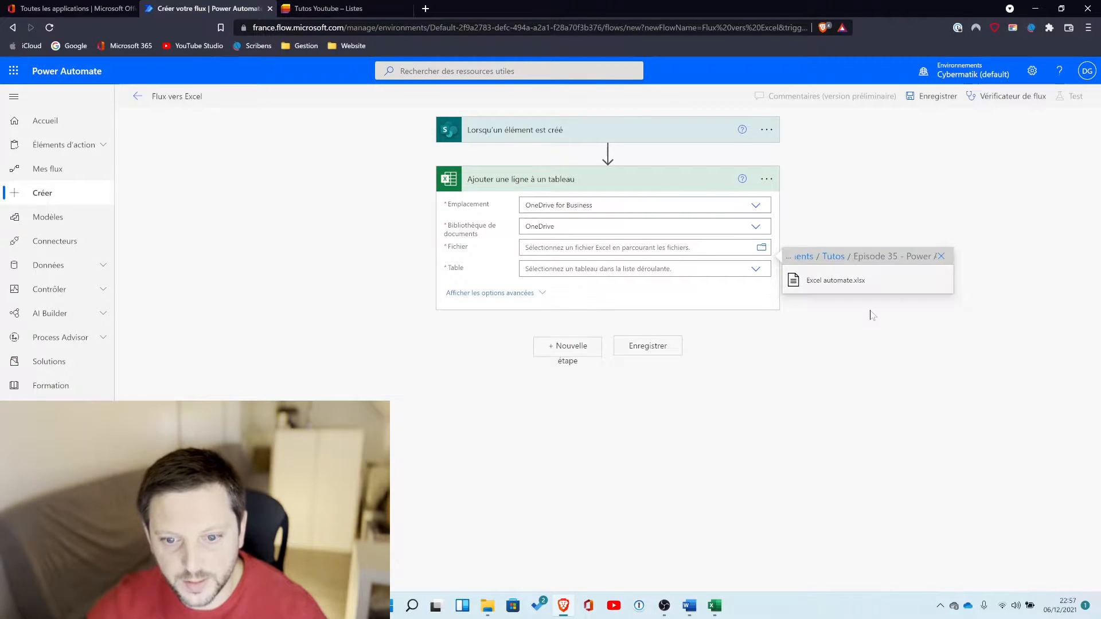
left_click(829, 287)
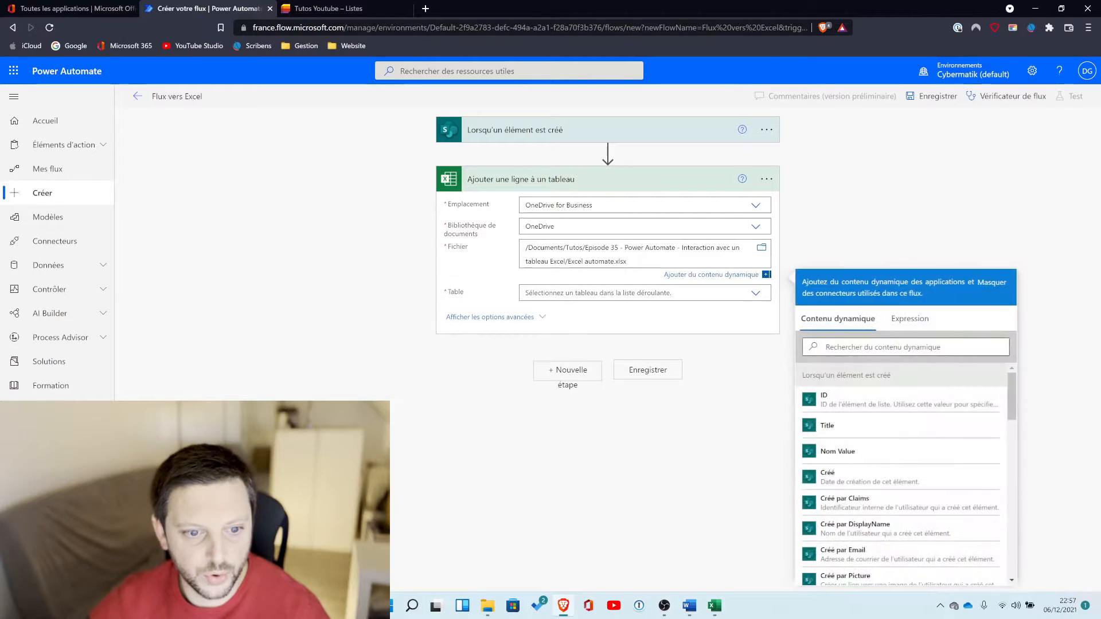
Check the table's name in the Excel automate.xlsx workbook in Excel, and return to the flow in Power Automate.
left_click(715, 606)
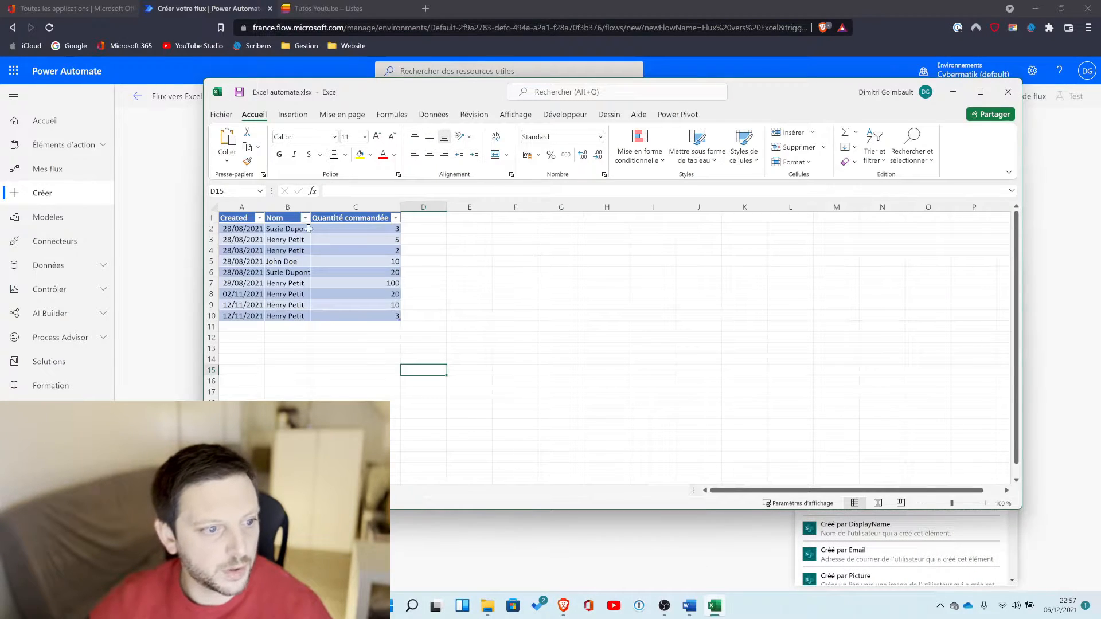
left_click(339, 261)
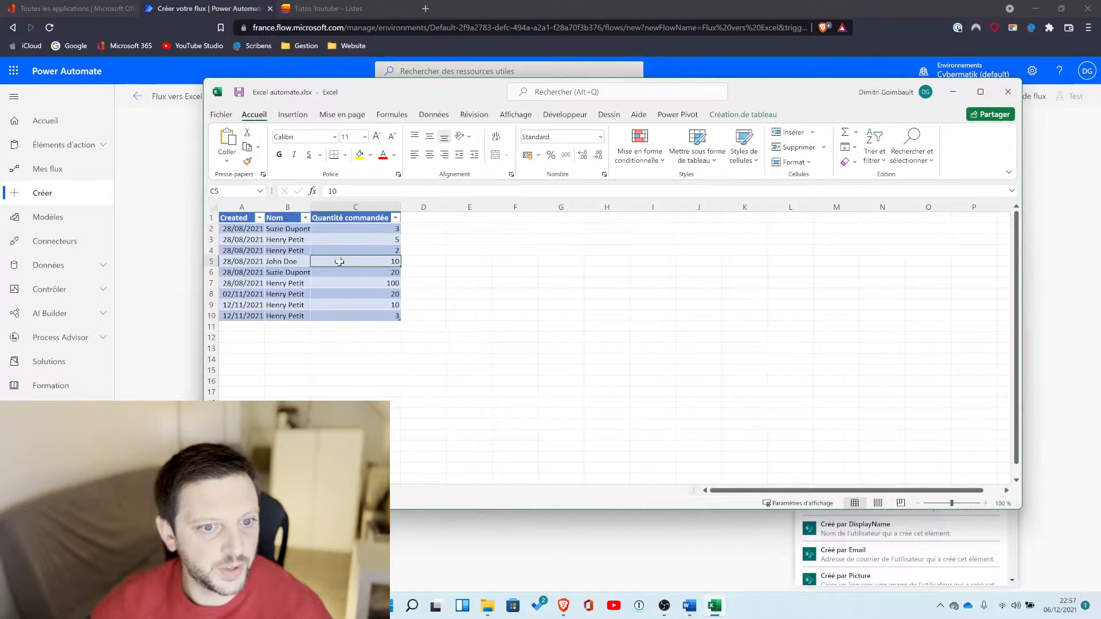
left_click(745, 115)
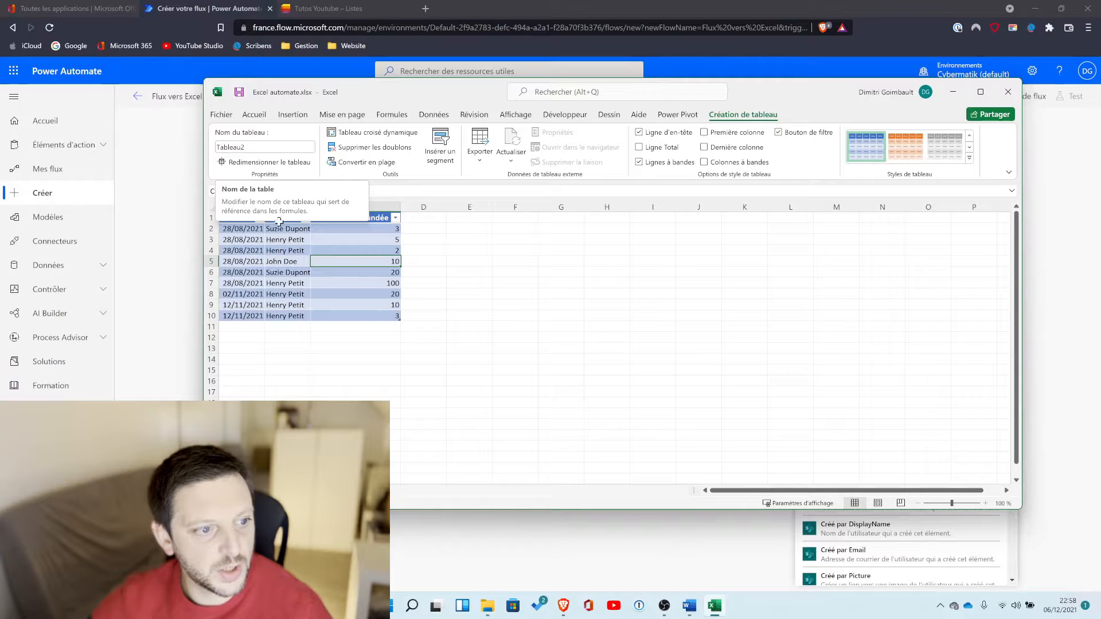
left_click(344, 294)
left_click(1015, 564)
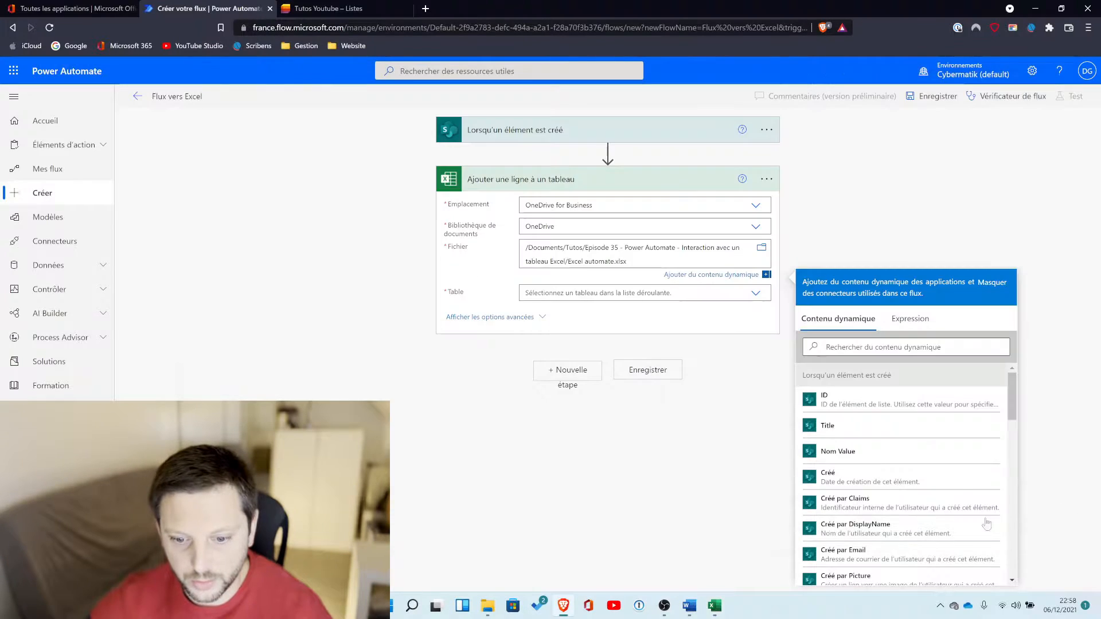
Set the Excel action's table to Tableau2 and compare its fields with the column headers of the Excel automate.xlsx workbook in Excel.
left_click(758, 295)
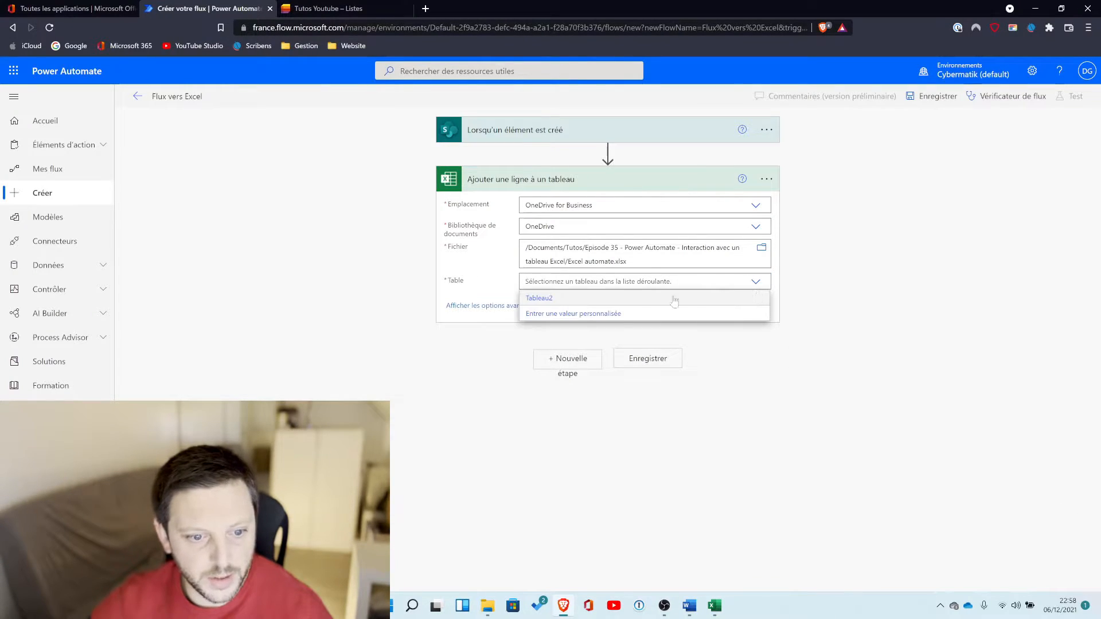
left_click(547, 301)
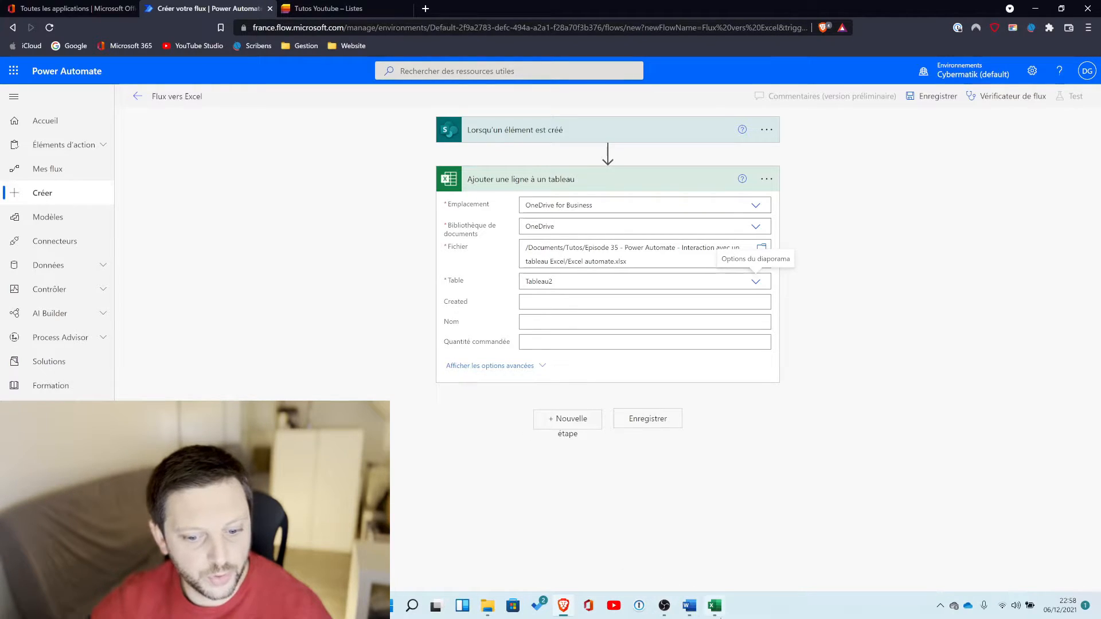
left_click(714, 606)
left_click_drag(826, 114, 910, 272)
left_click_drag(604, 280, 795, 191)
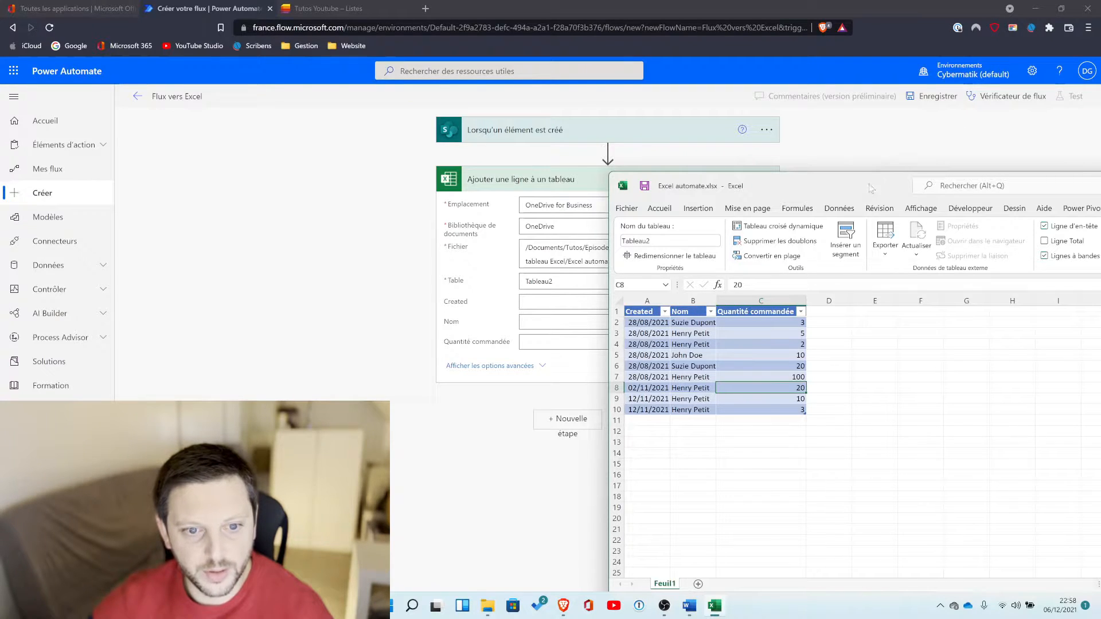
left_click_drag(871, 188, 438, 172)
left_click(925, 168)
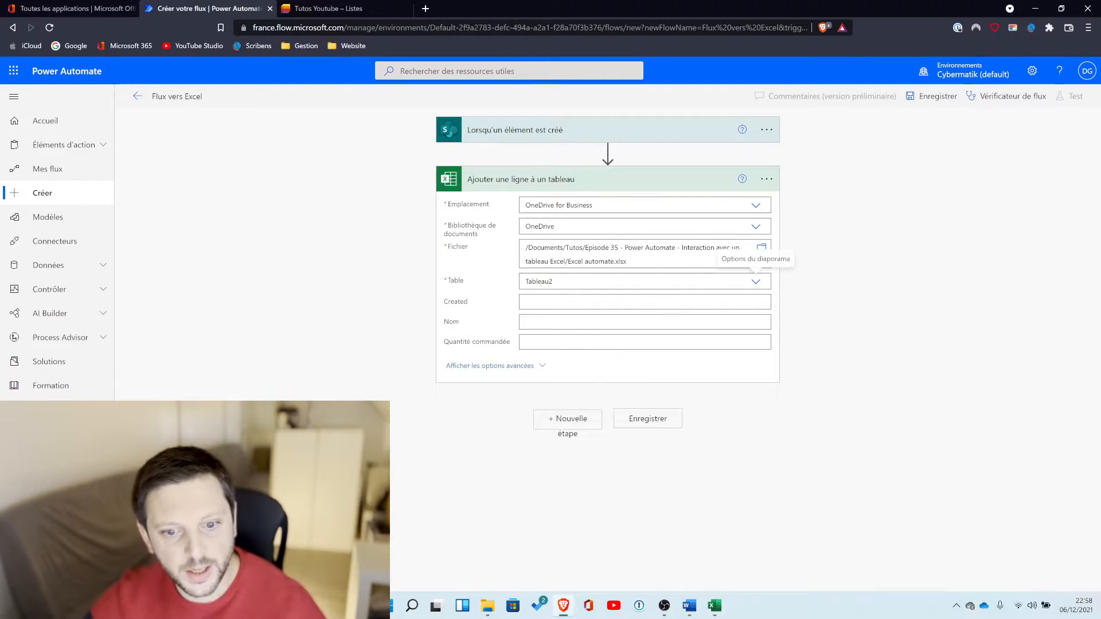
Check the columns of the Tutos Youtube list and examine the dynamic content available for the Excel action's Created field.
left_click(642, 302)
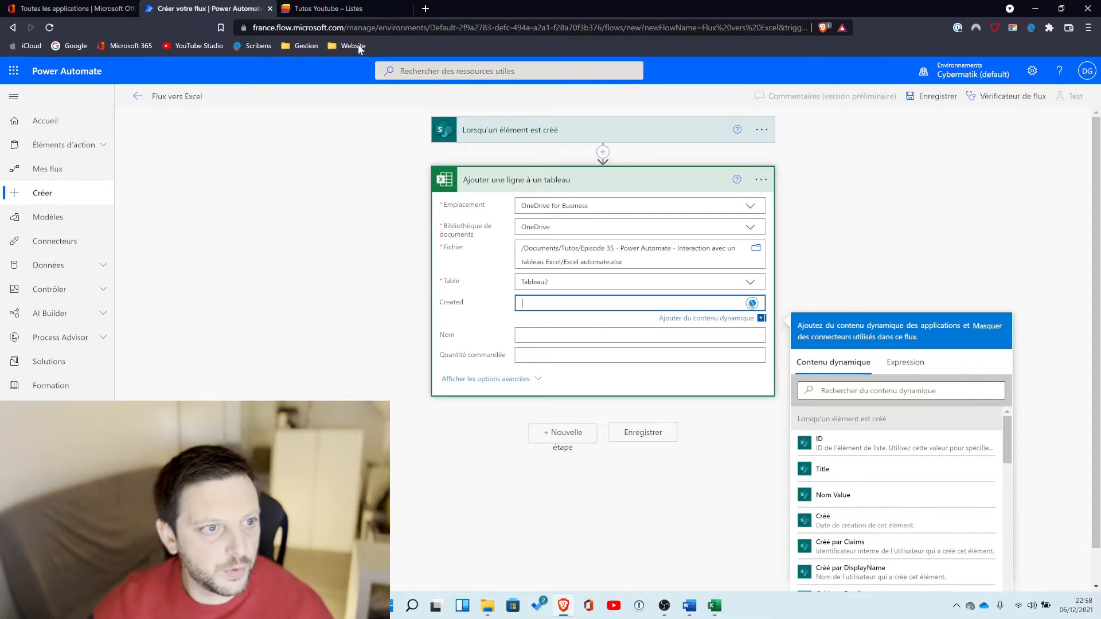
left_click(337, 9)
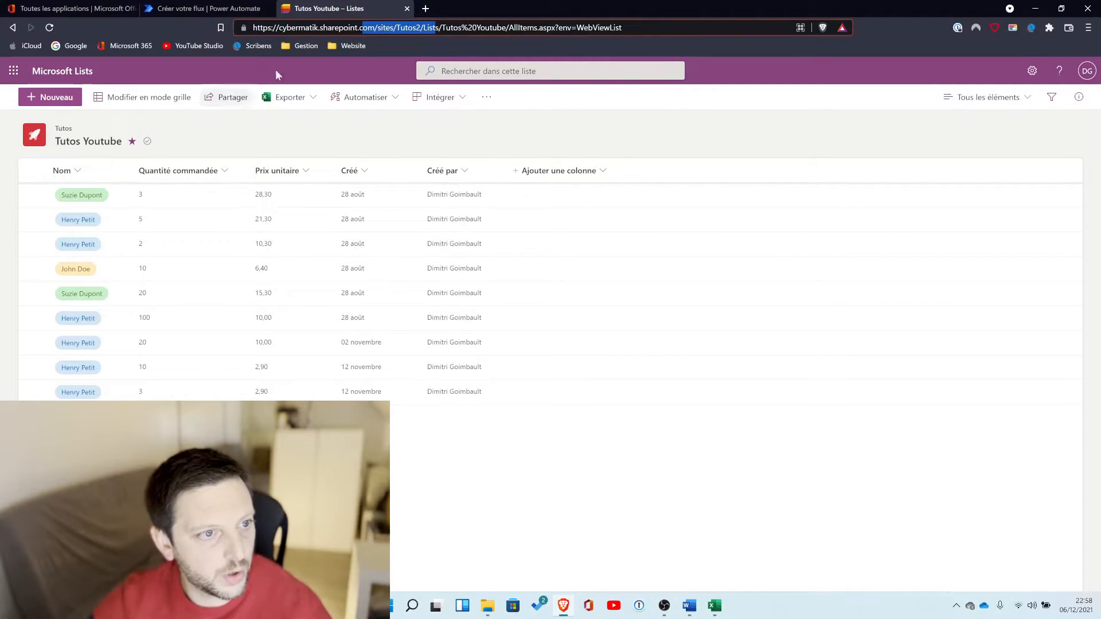
left_click(204, 8)
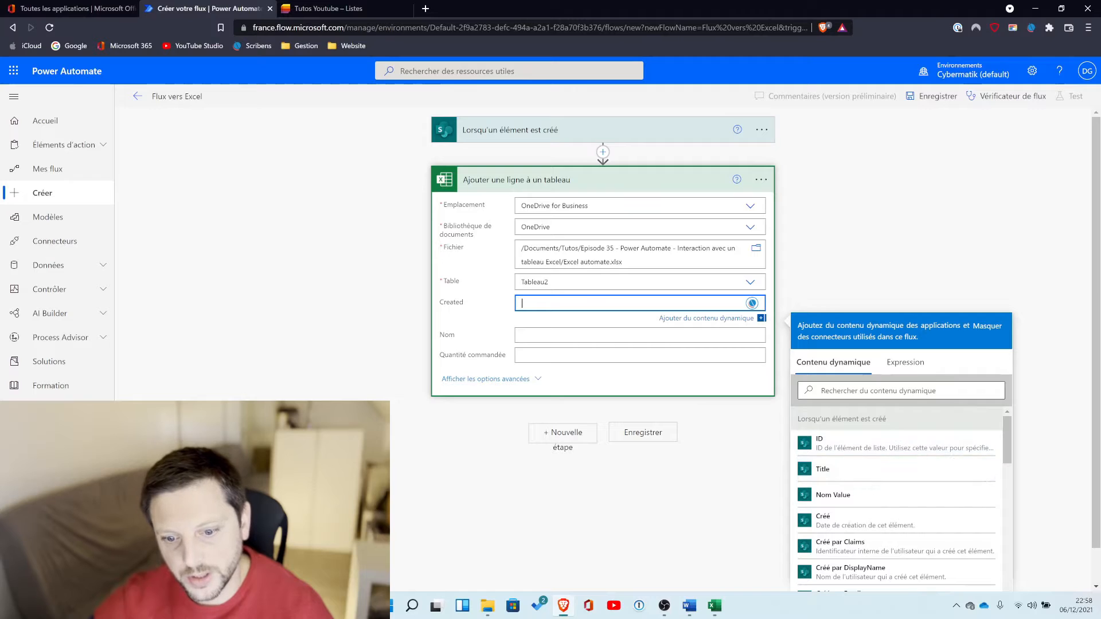
scroll(909, 479, "down", 2)
scroll(1038, 468, "down", 1)
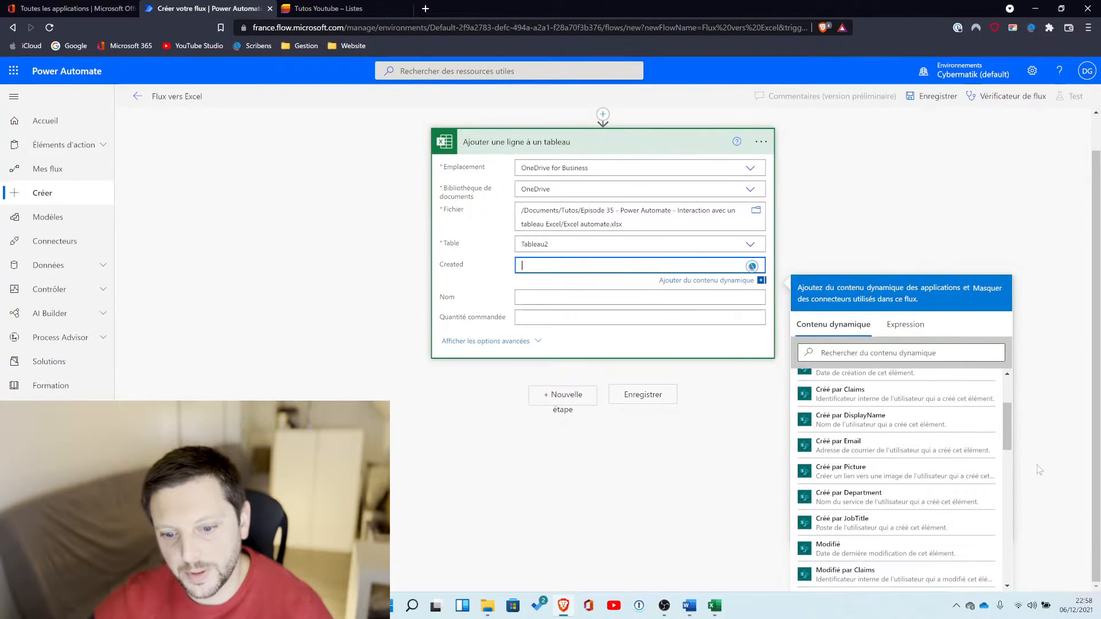
scroll(911, 452, "down", 5)
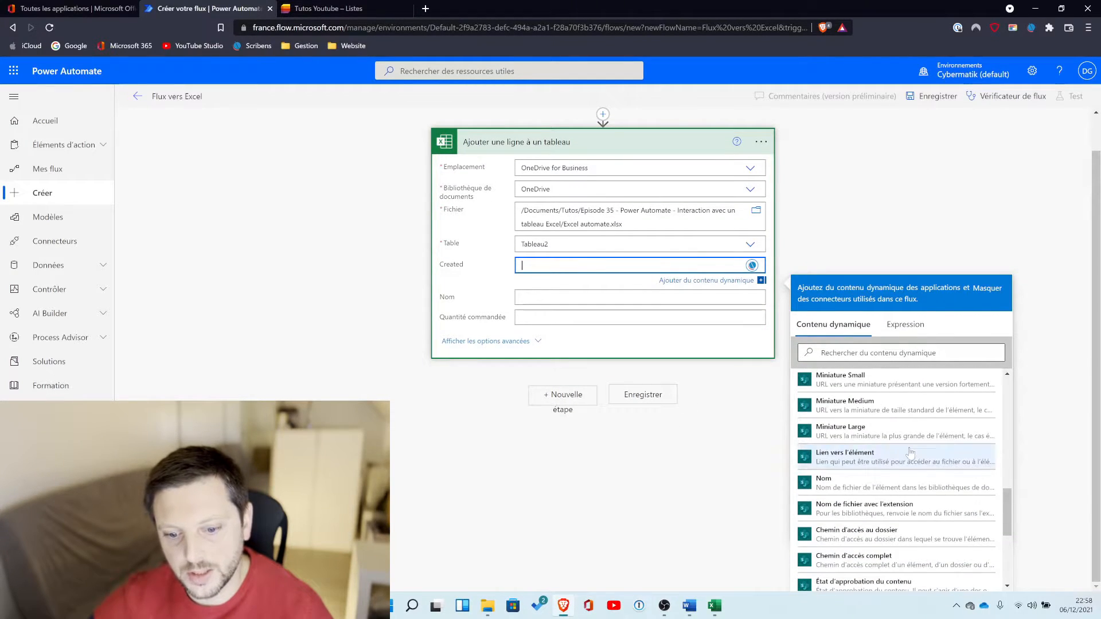
scroll(920, 467, "up", 1)
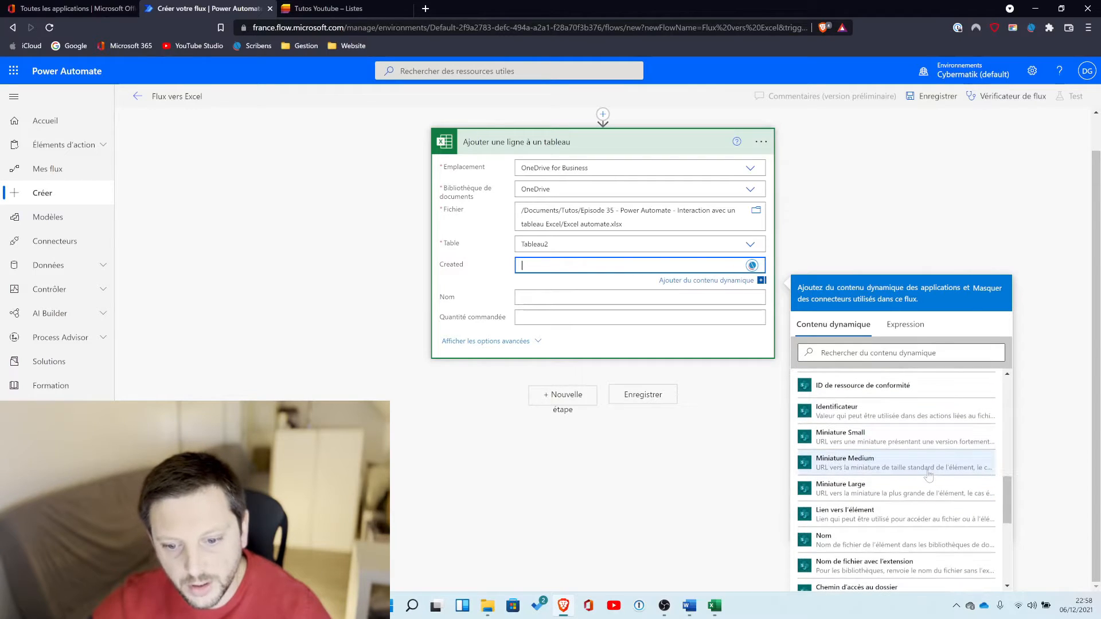
scroll(904, 448, "down", 1)
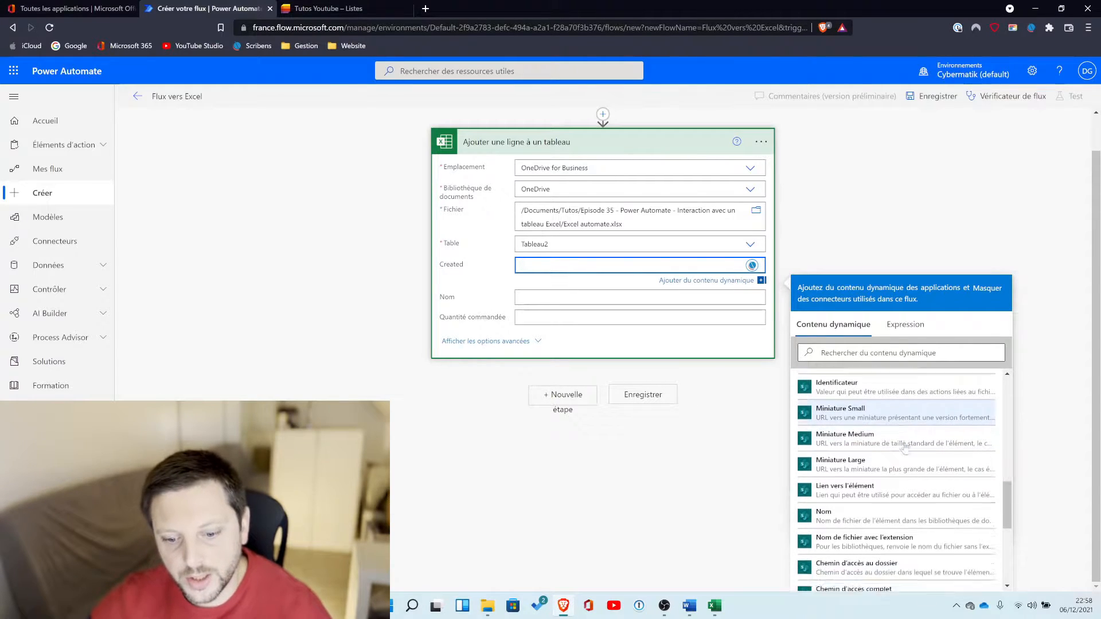
scroll(904, 448, "down", 5)
Search the dynamic content for "cr" and insert the trigger's Créé value into the Created field.
left_click(821, 352)
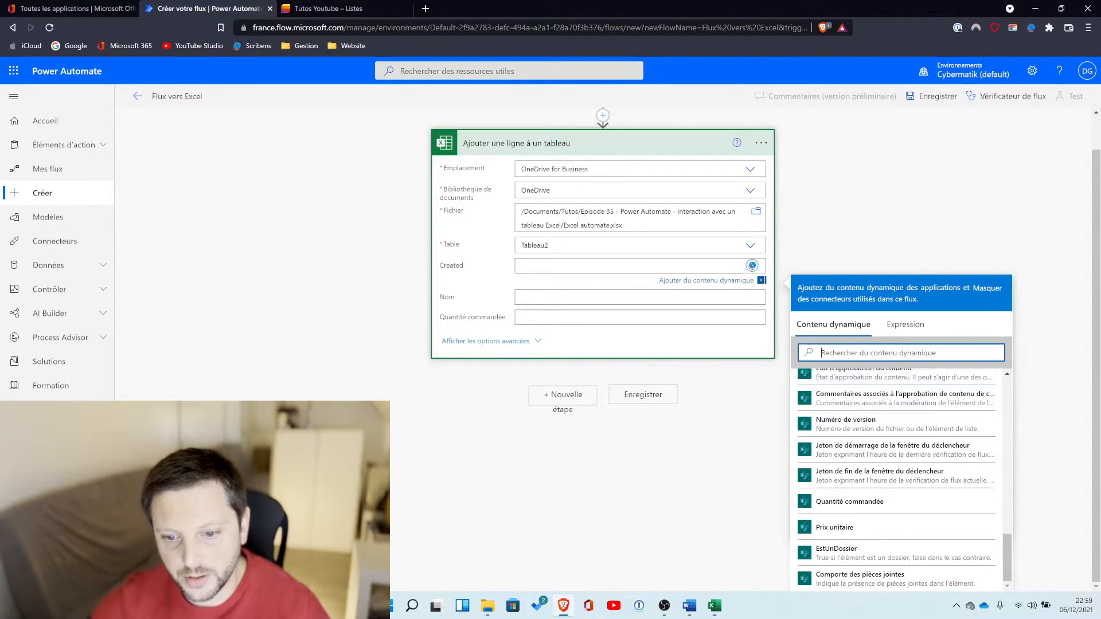
type("crea")
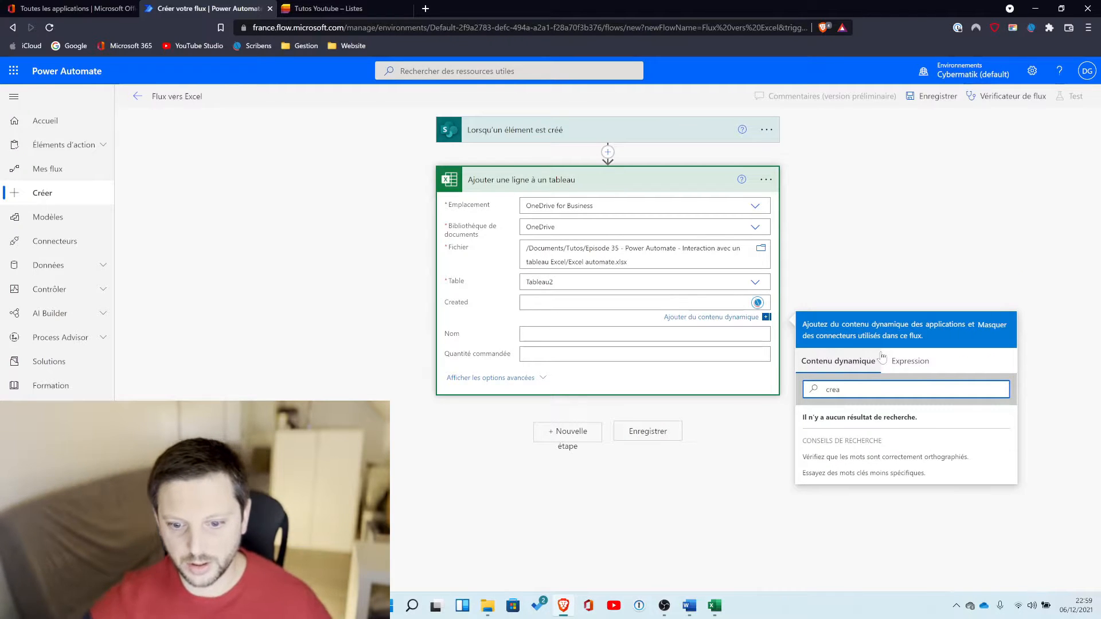
key("BackSpace")
key("BackSpace")
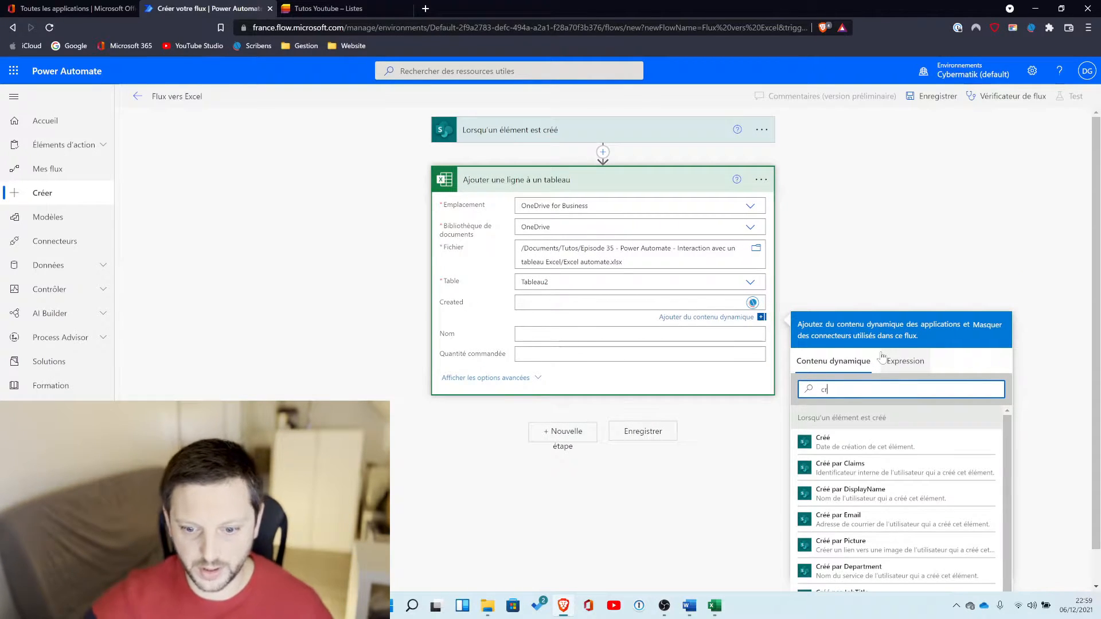
left_click(877, 445)
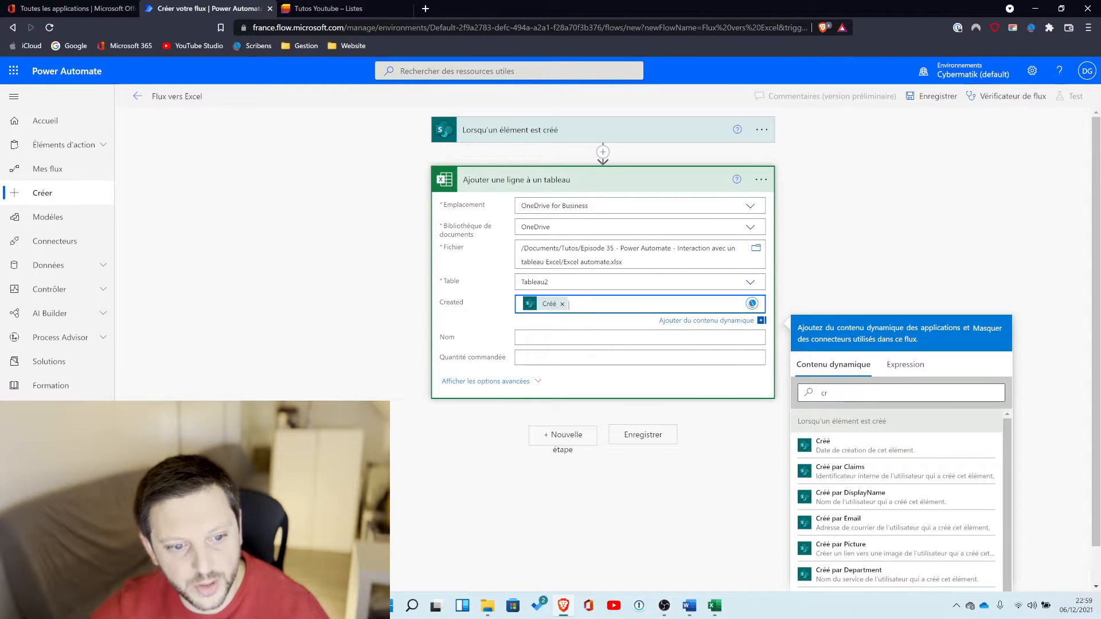
Fill the Excel action's Nom field with the trigger's Nom Value dynamic content.
left_click(630, 337)
scroll(886, 457, "down", 2)
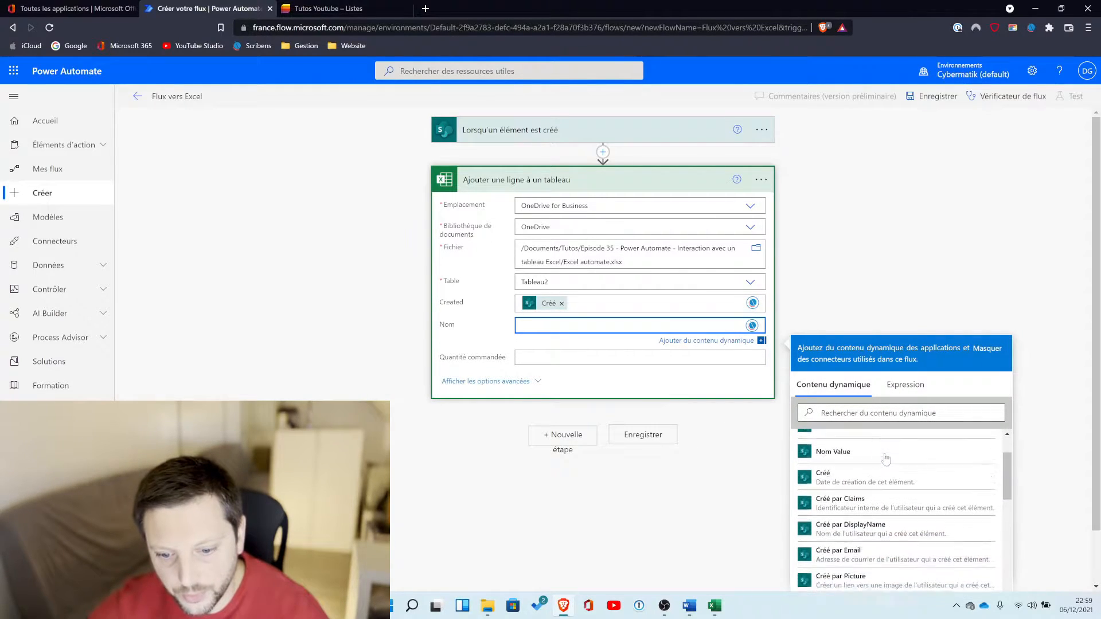
scroll(886, 458, "down", 1)
scroll(843, 466, "up", 1)
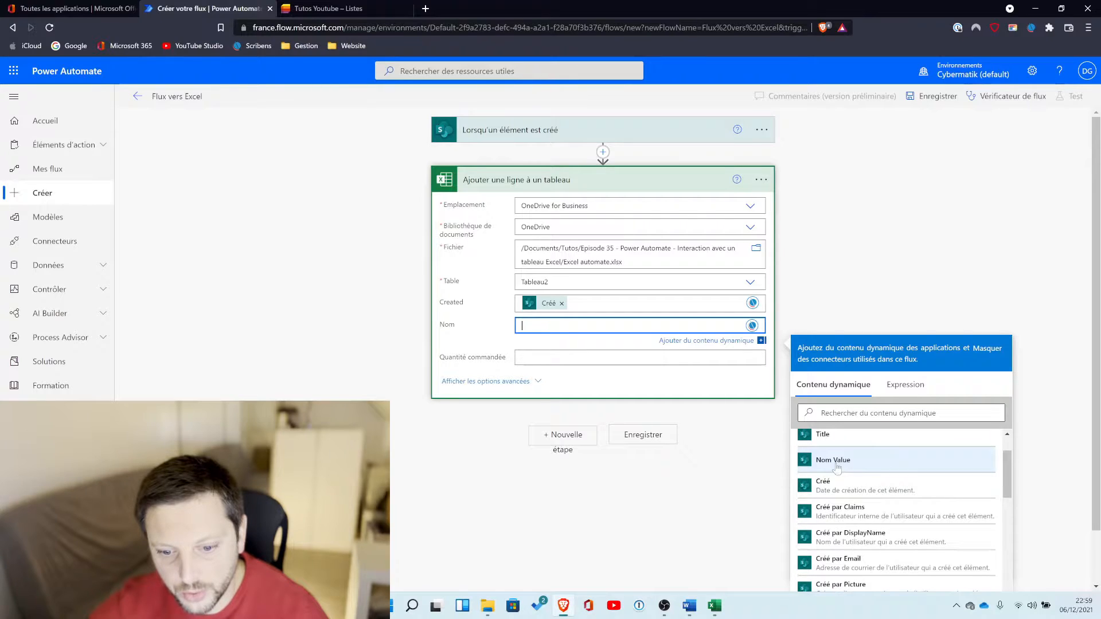
left_click(843, 461)
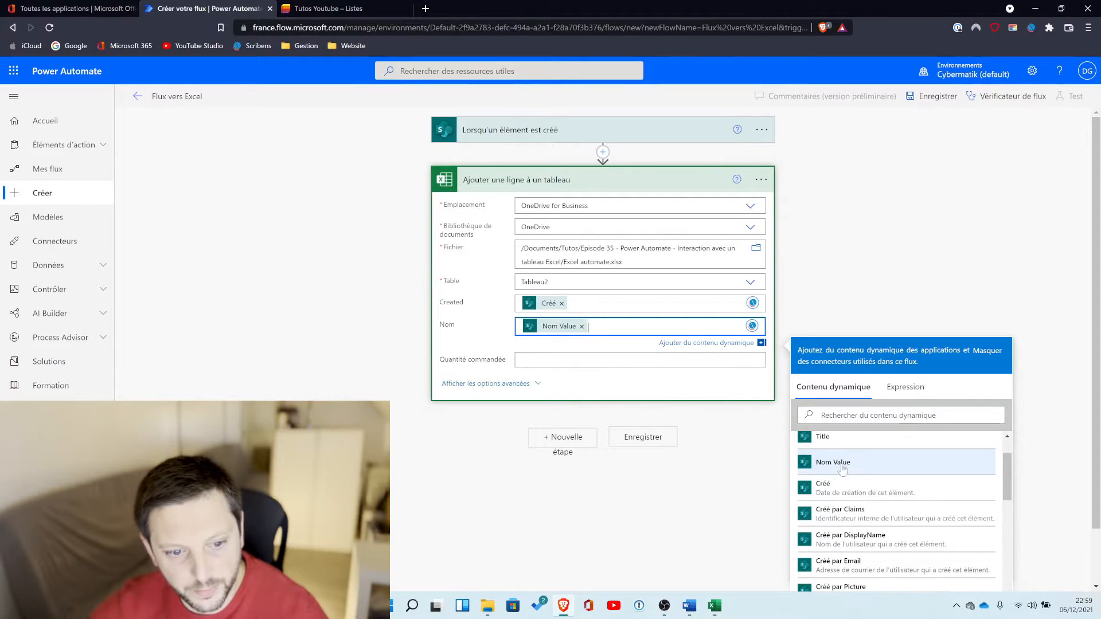
Search the dynamic content for "quant" and insert Quantité commandée into the Quantité commandée field.
left_click(582, 360)
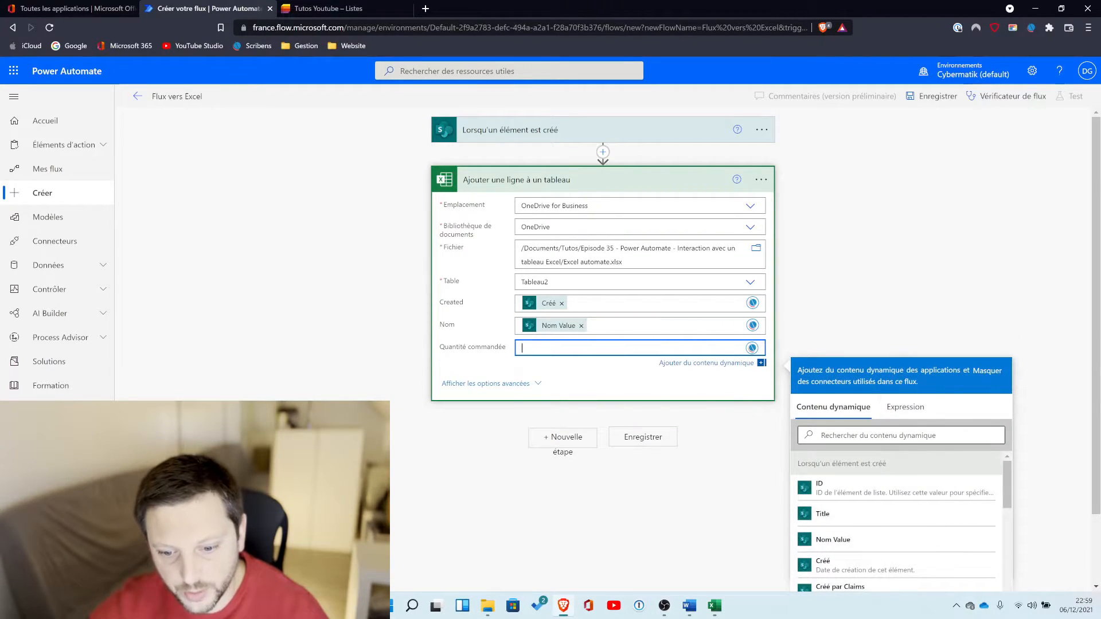
left_click(900, 434)
type("quant")
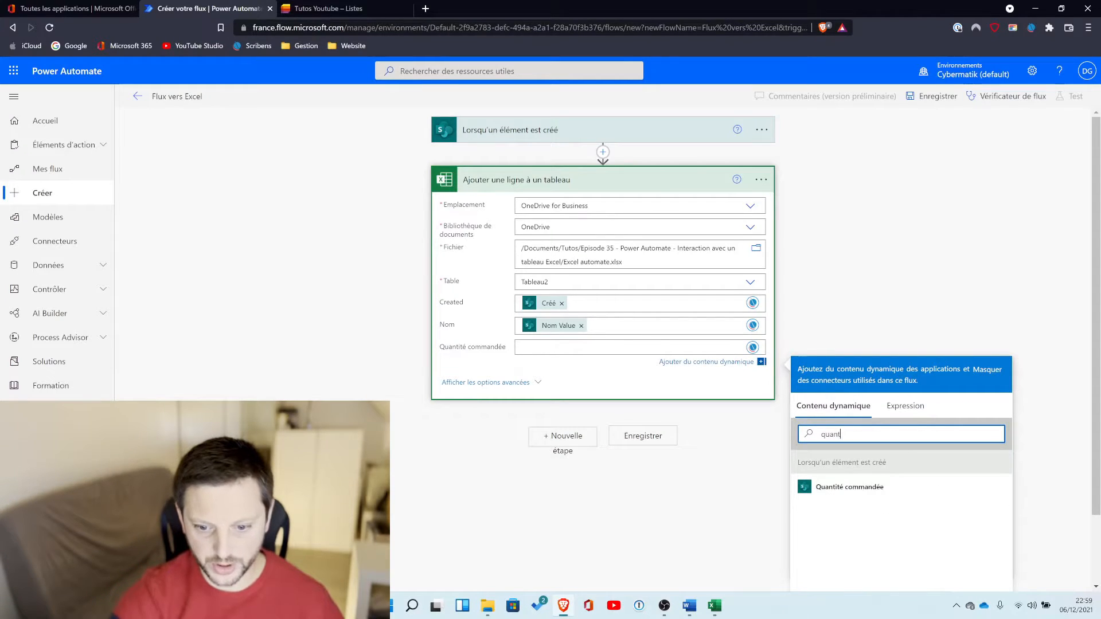
left_click(848, 486)
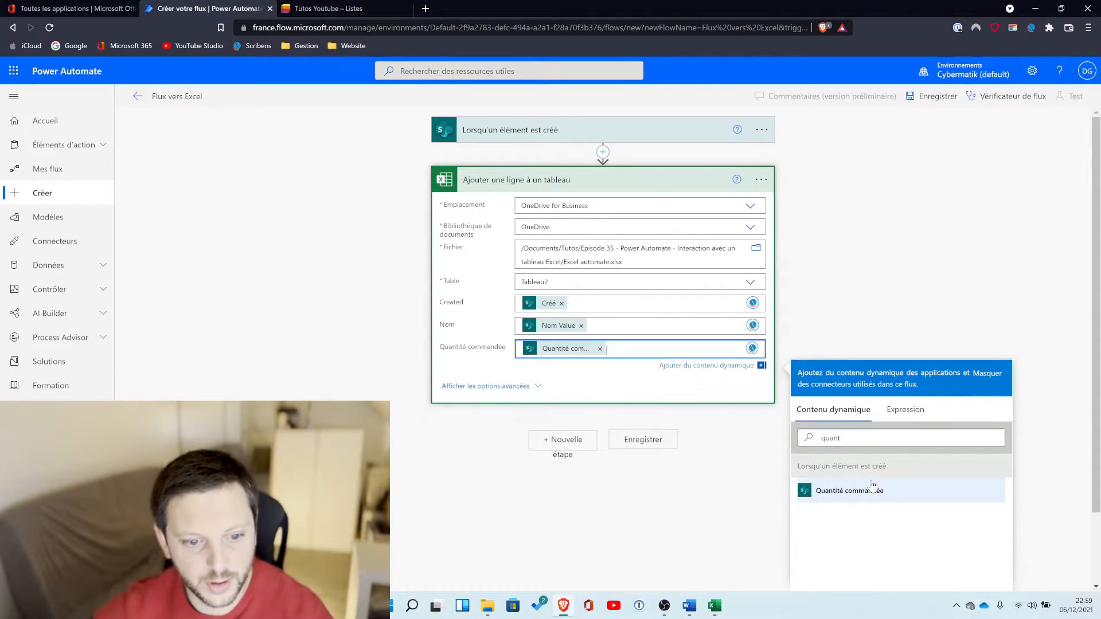
left_click(700, 457)
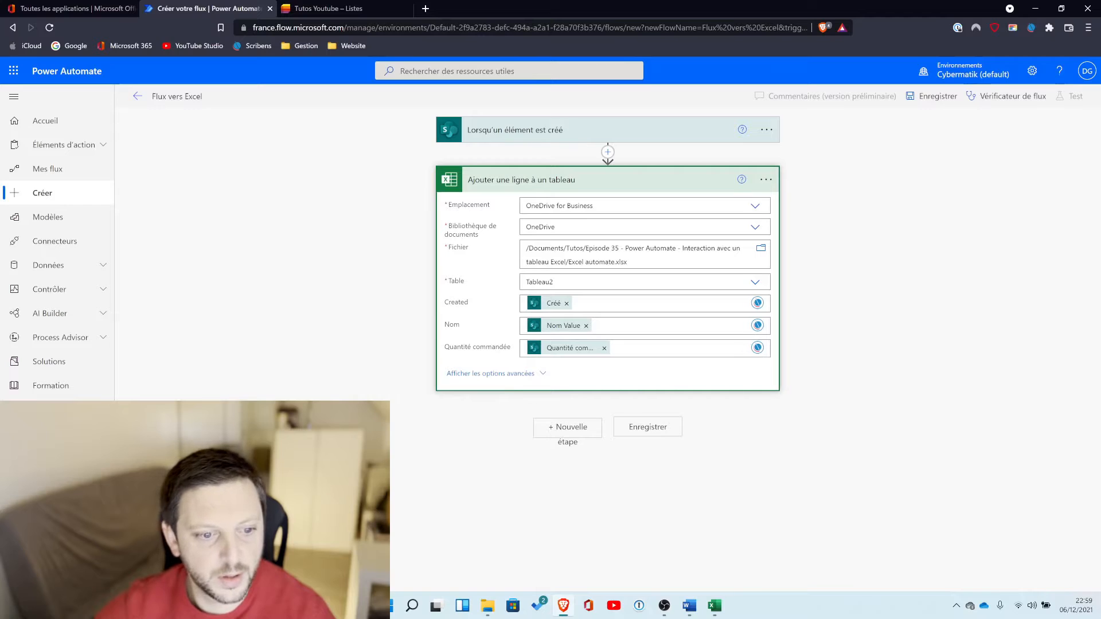
Expand the trigger's settings, save the flow, and start a test of it in Manuellement mode.
left_click(539, 132)
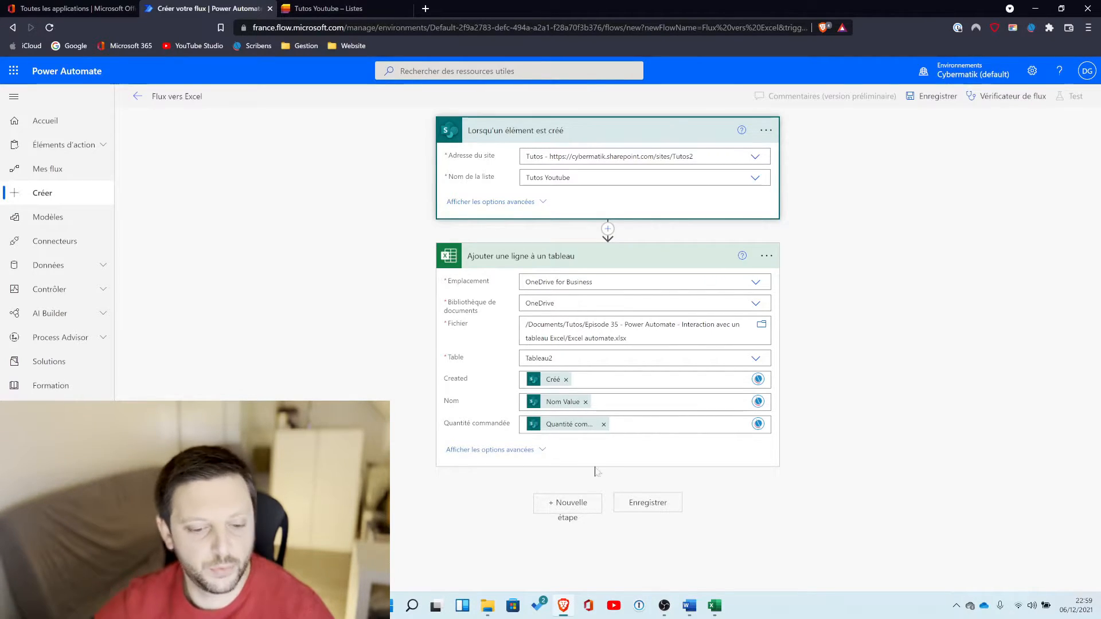
left_click(642, 504)
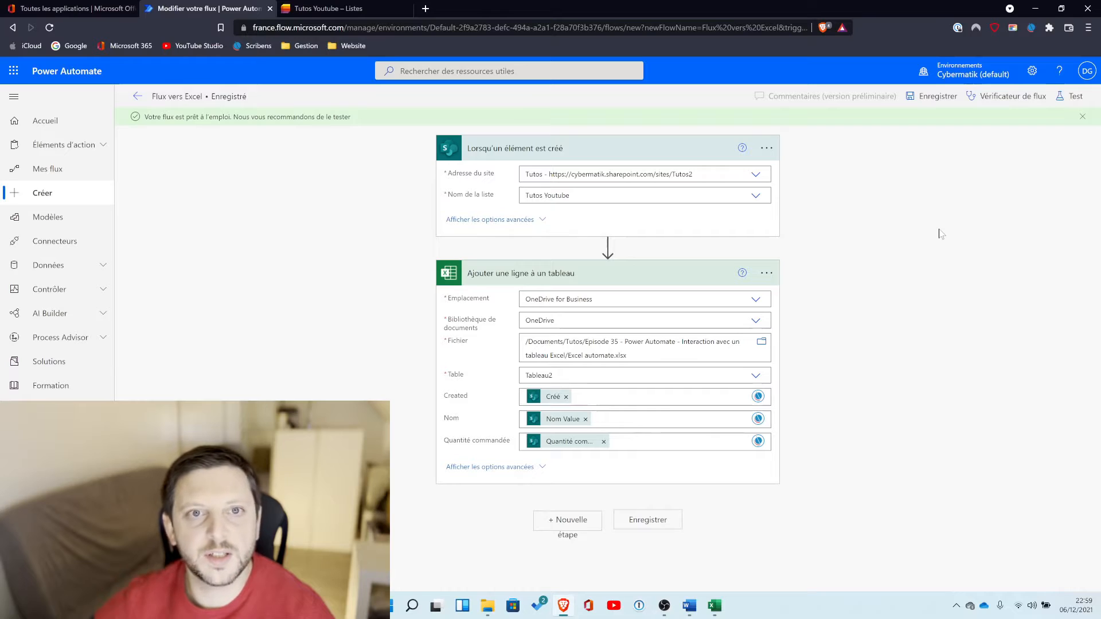
left_click(1067, 96)
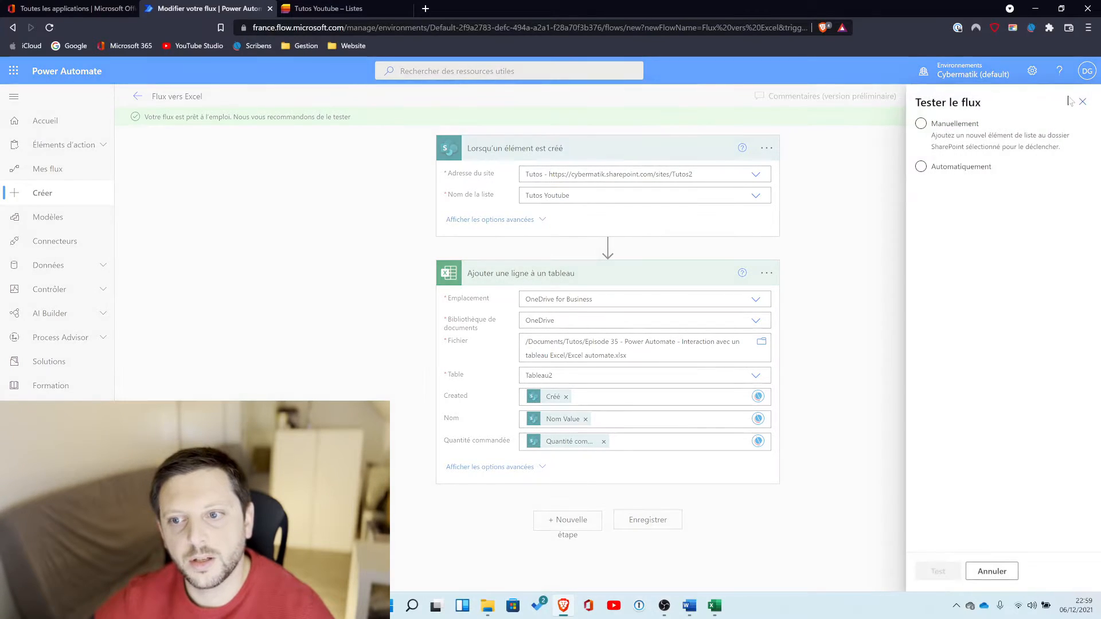
left_click(953, 125)
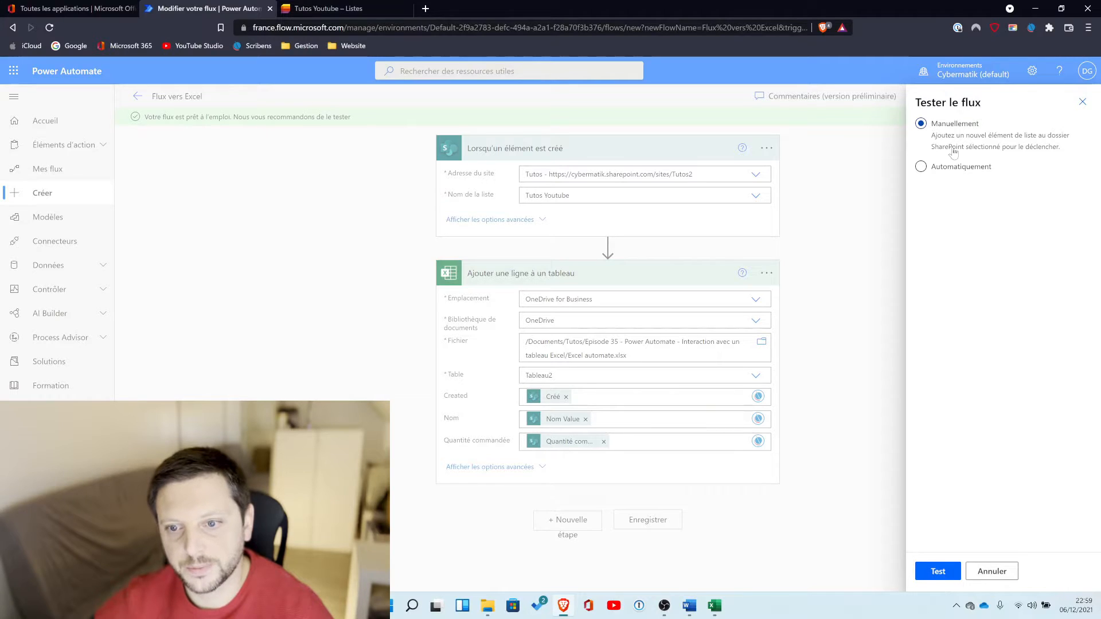
left_click(940, 572)
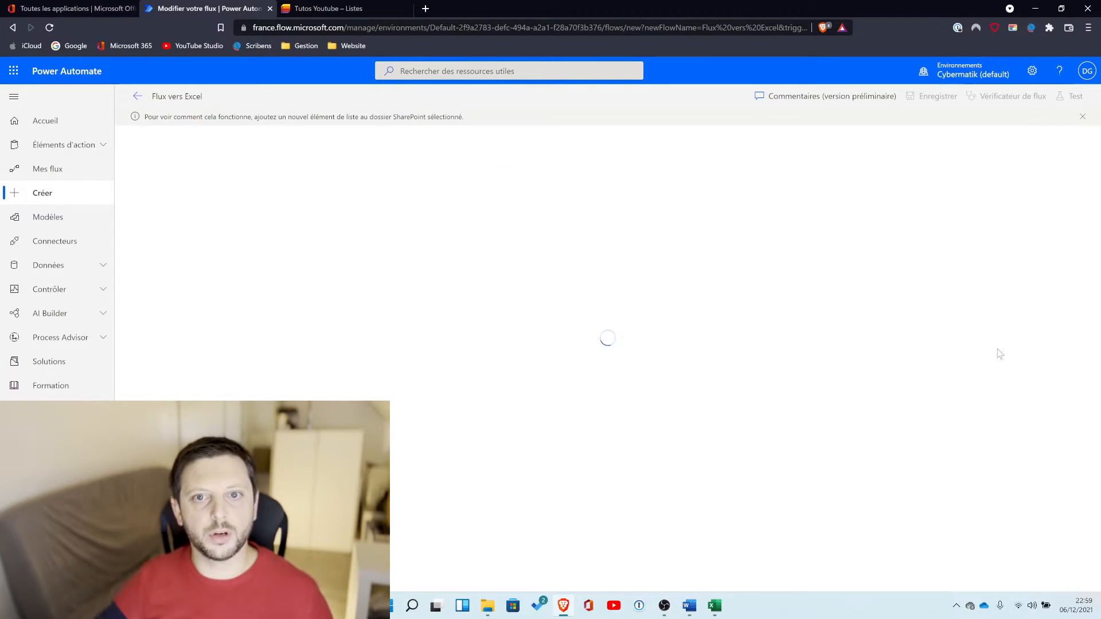
Create a new item in the Tutos Youtube list and choose the third person's name offered for its Nom field.
left_click(361, 11)
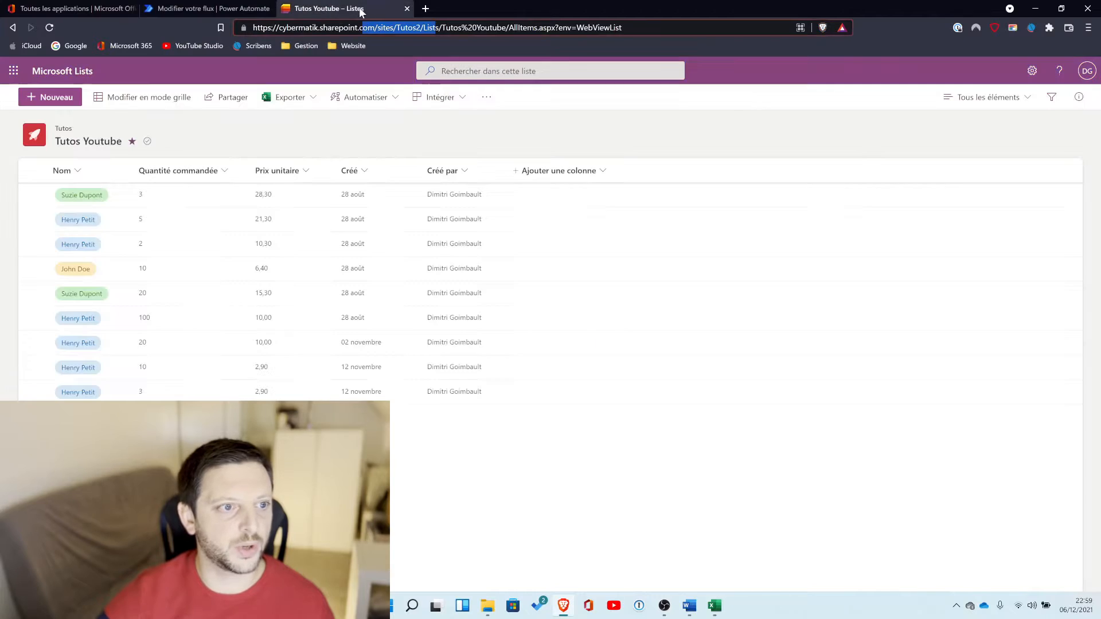
left_click(45, 101)
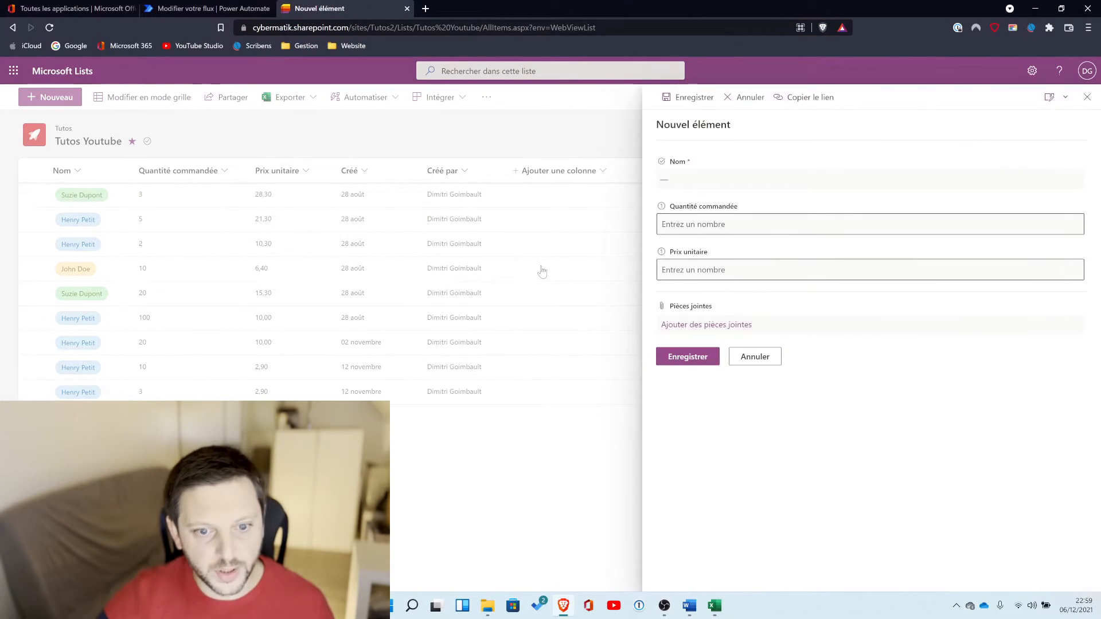
left_click(695, 182)
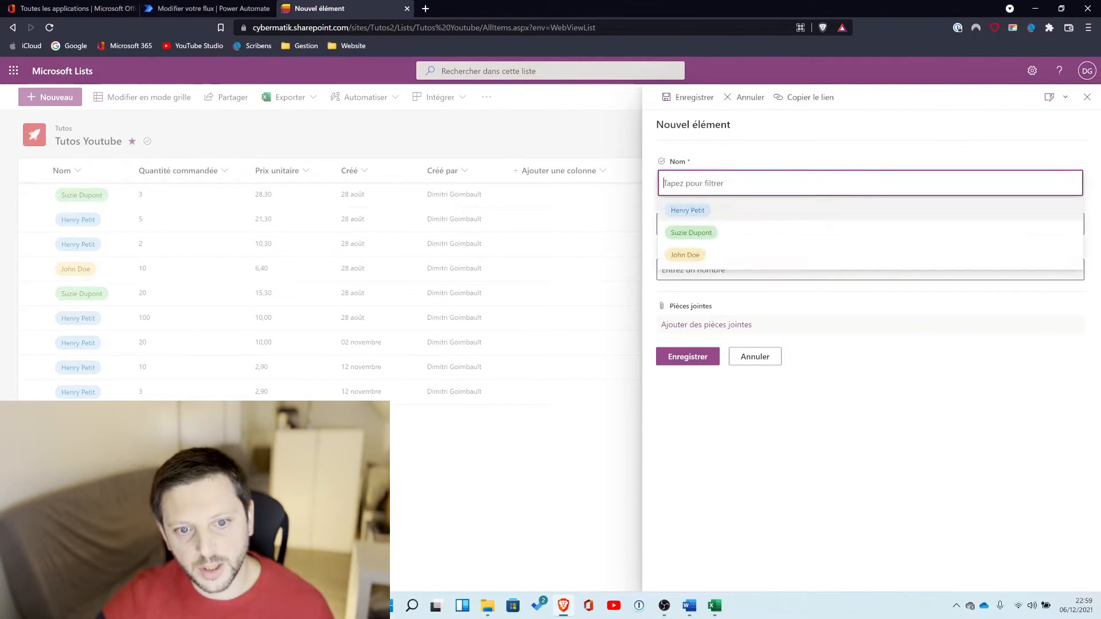
left_click(685, 255)
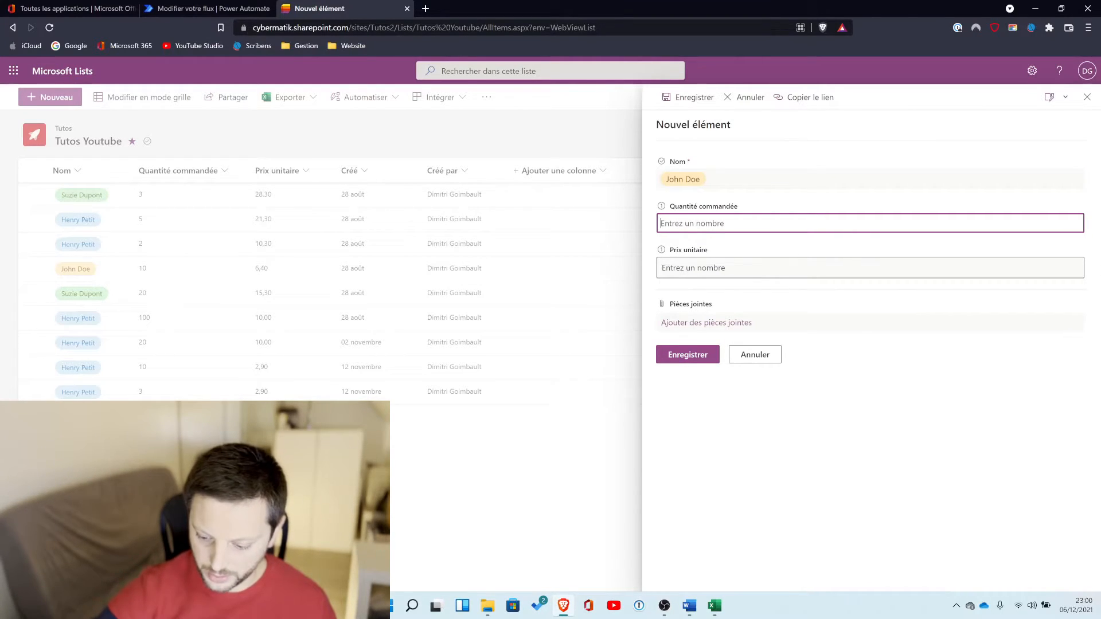
Set the new item's Quantité commandée to 6122021 and its Prix unitaire to 570, and save the item.
type("612201")
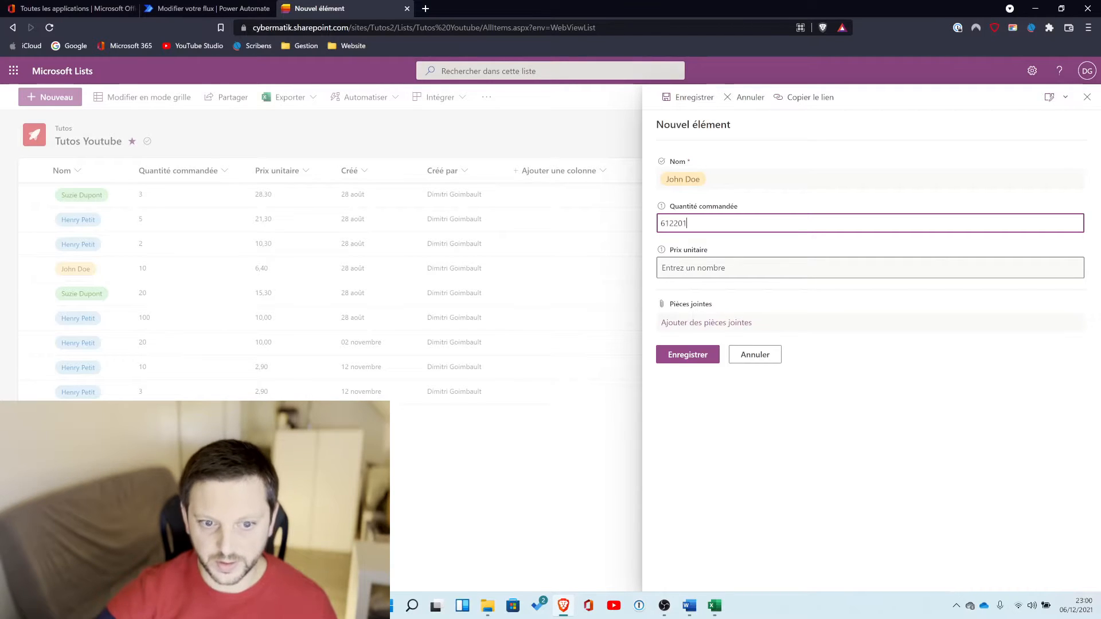
key("BackSpace")
type("0")
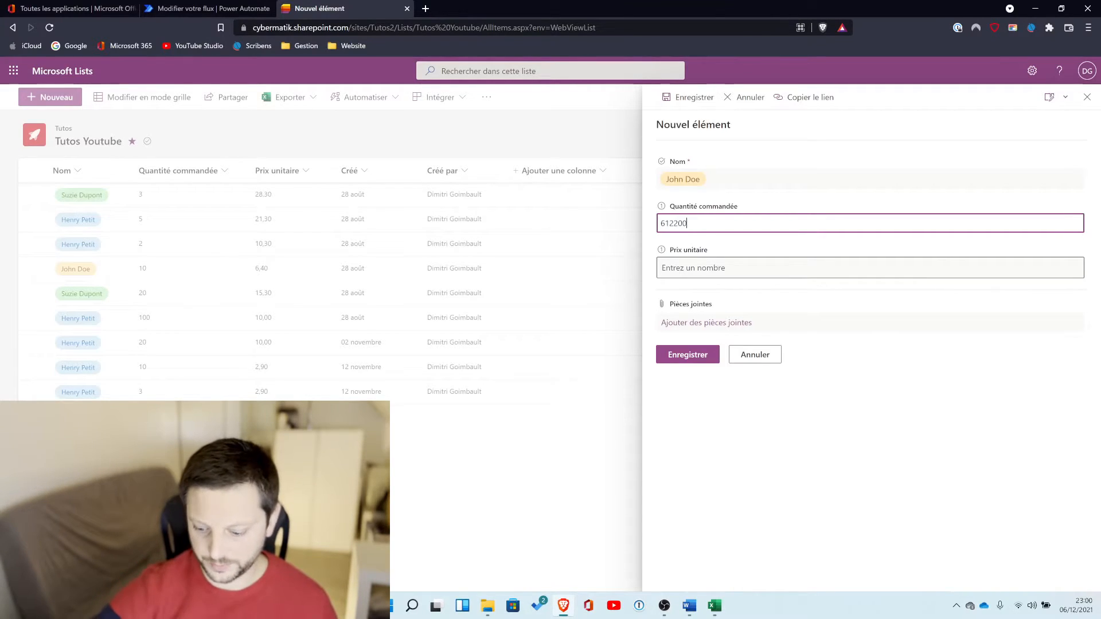
key("BackSpace")
type("21")
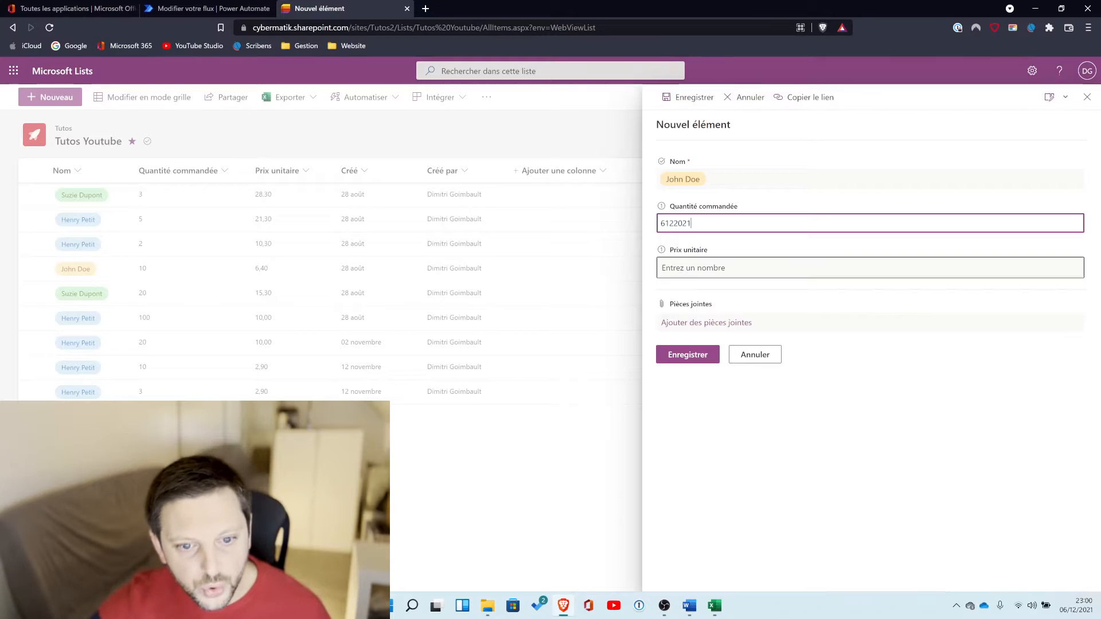
left_click(870, 268)
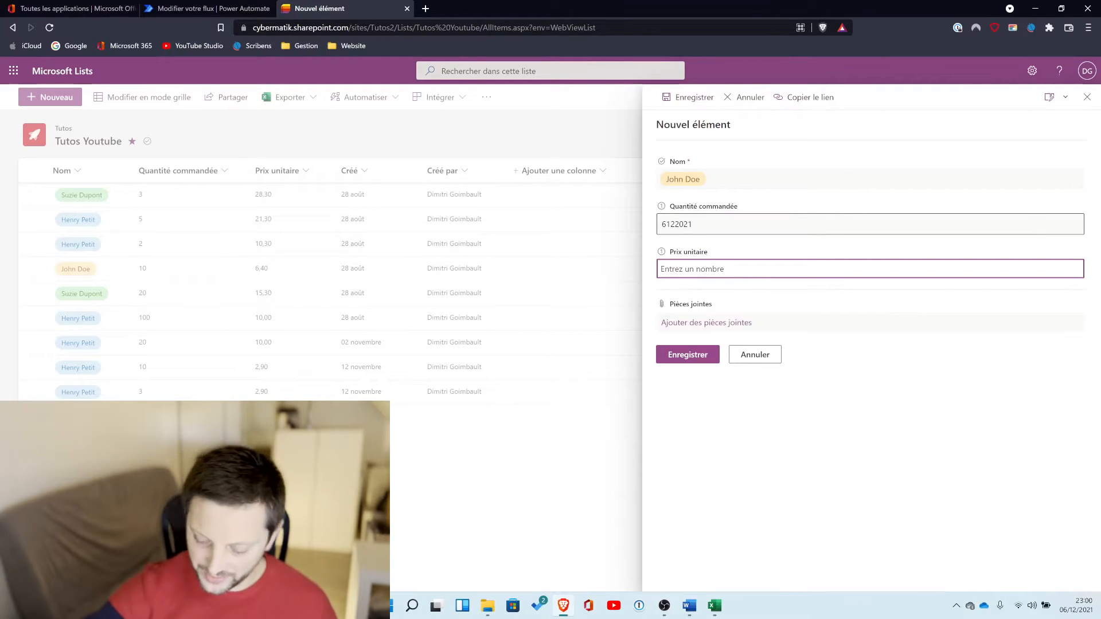
type("570")
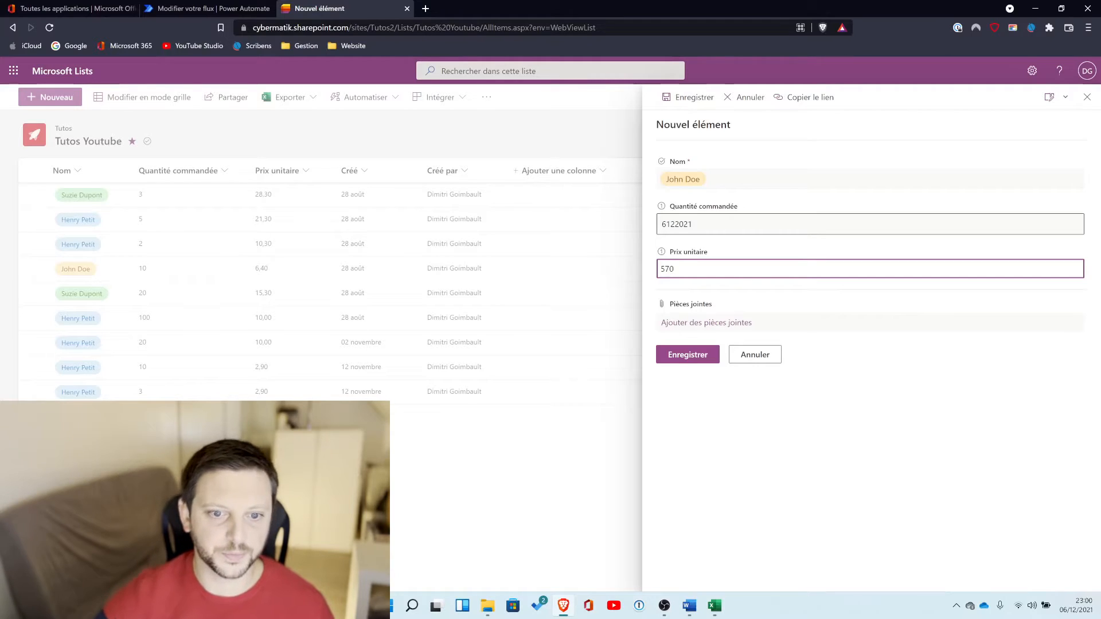
left_click(703, 354)
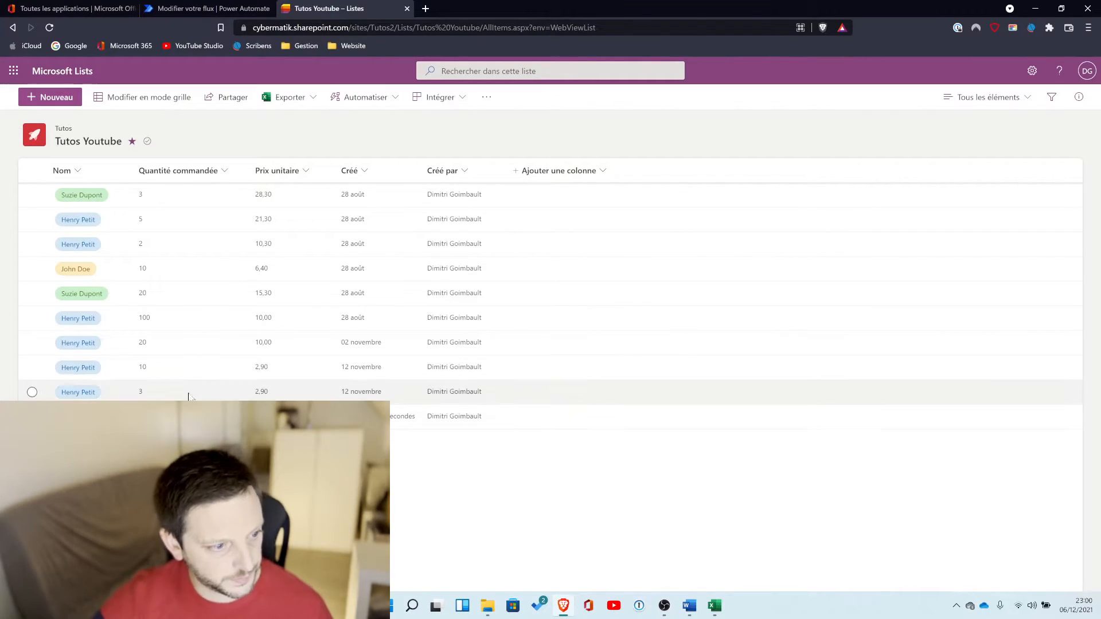
Open the newly created item's properties and set its Quantité commandée to 6122201.
left_click(165, 422)
double_click(165, 421)
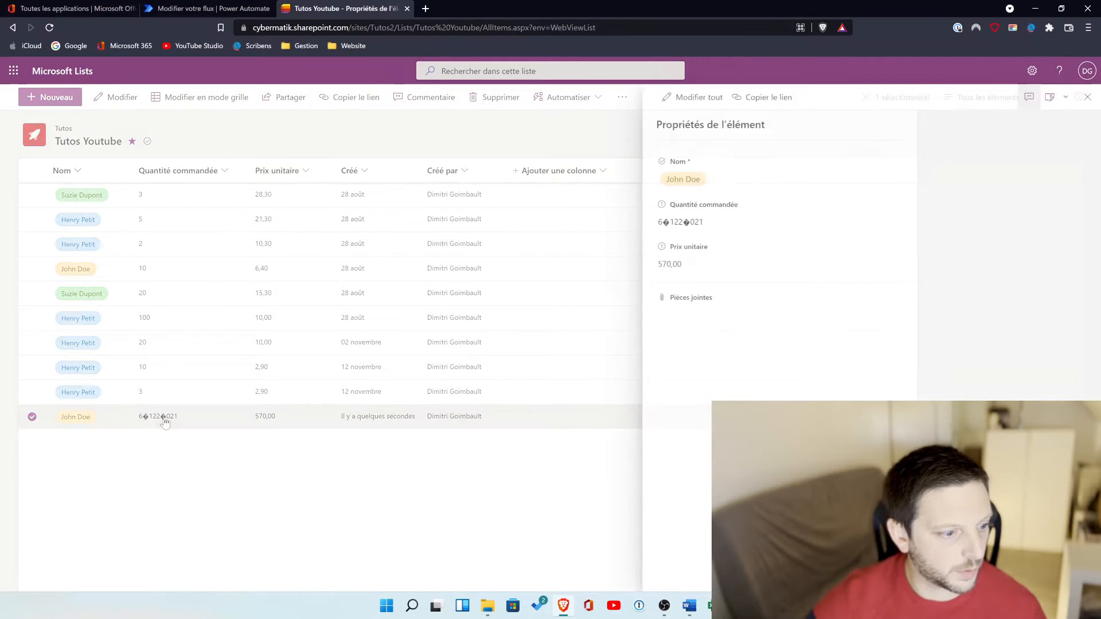
left_click(783, 226)
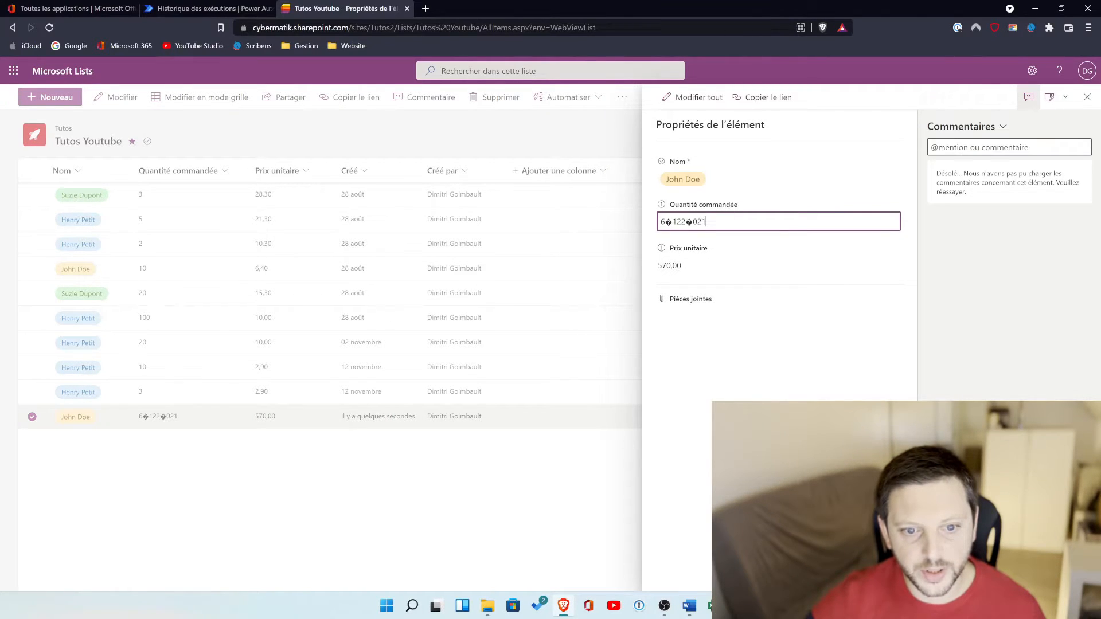
left_click(643, 230)
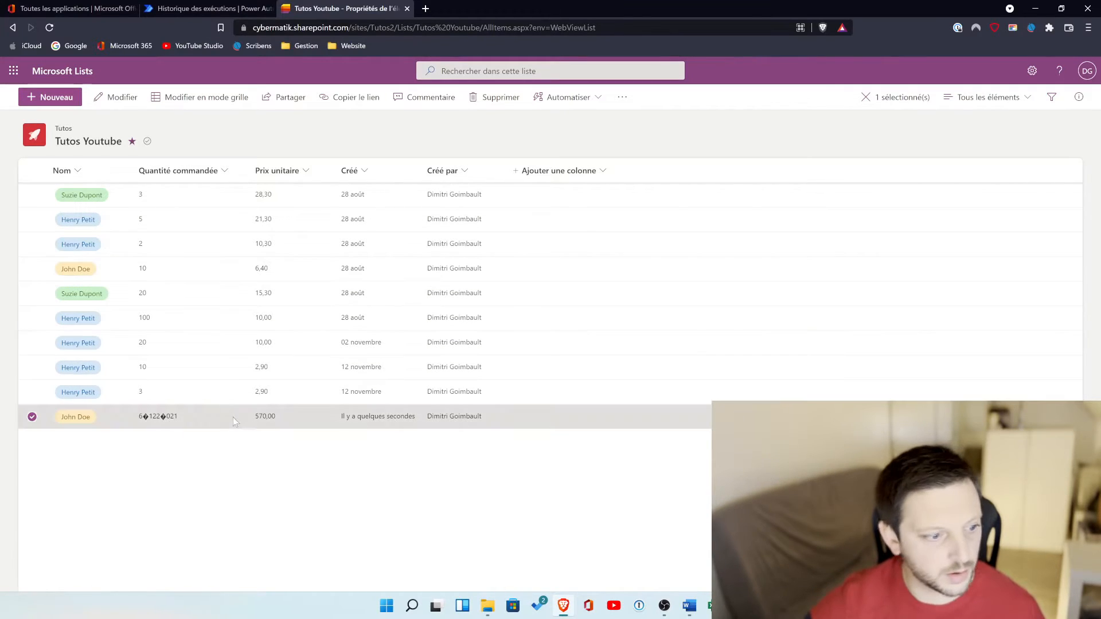
double_click(162, 421)
left_click(755, 231)
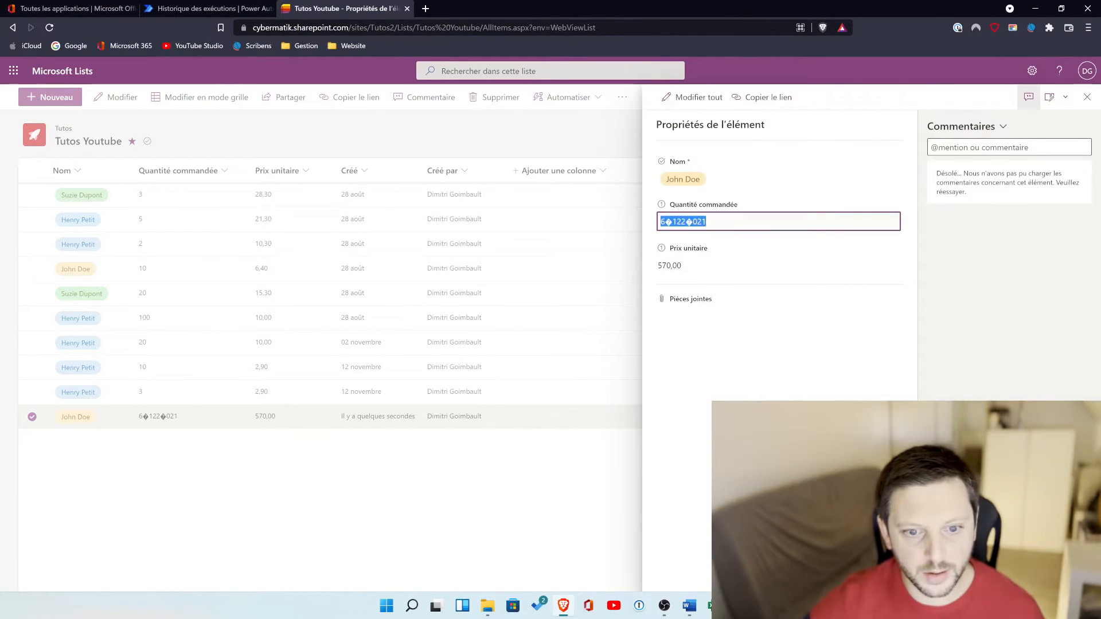
type("61")
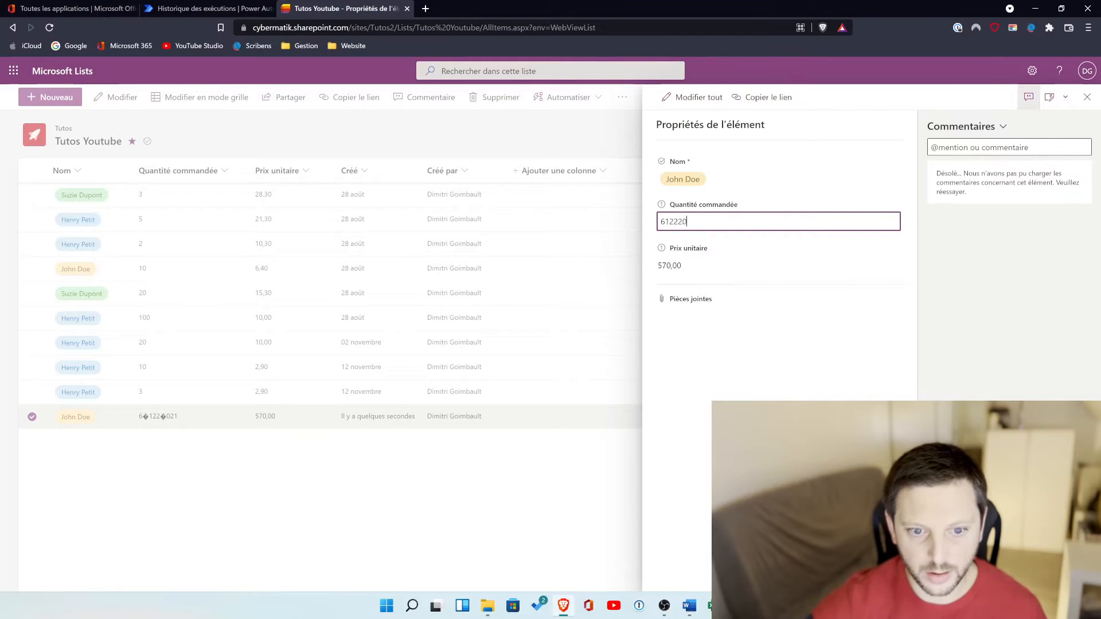
left_click(548, 398)
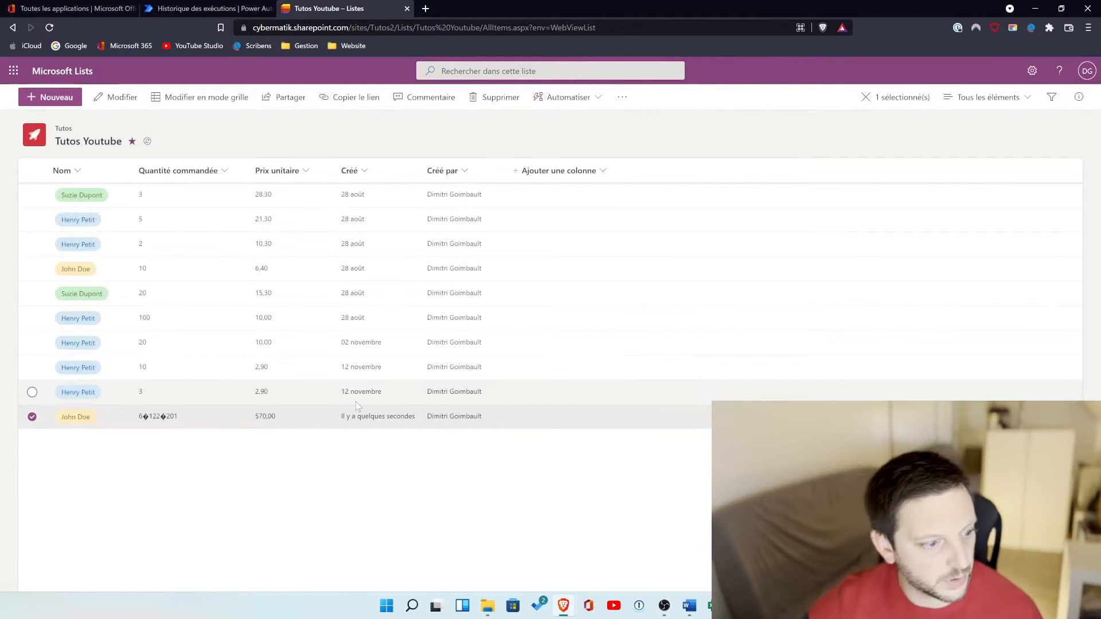
left_click(157, 415)
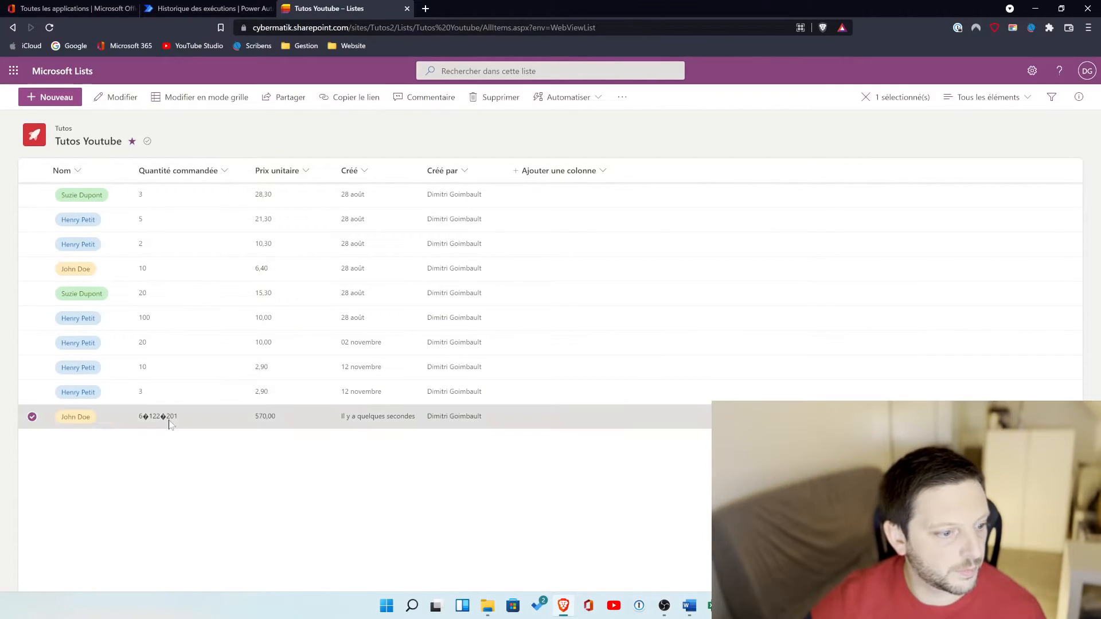
left_click(186, 462)
Return to the Flux vers Excel run in Power Automate and examine the inputs of its Ajouter une ligne à un tableau action.
left_click(241, 9)
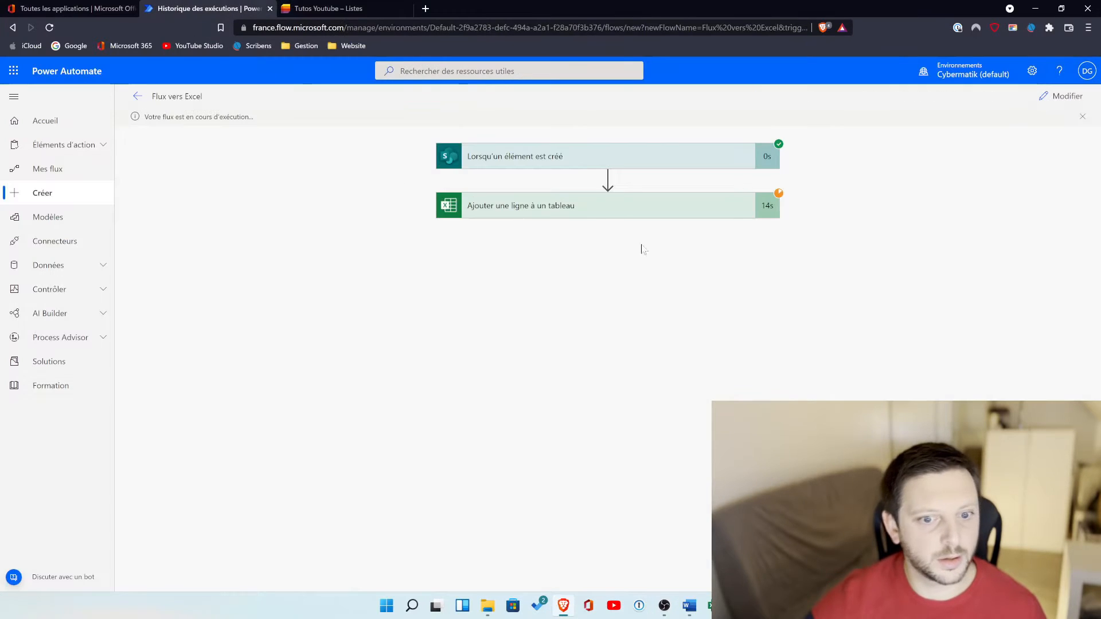
left_click(677, 208)
left_click(642, 205)
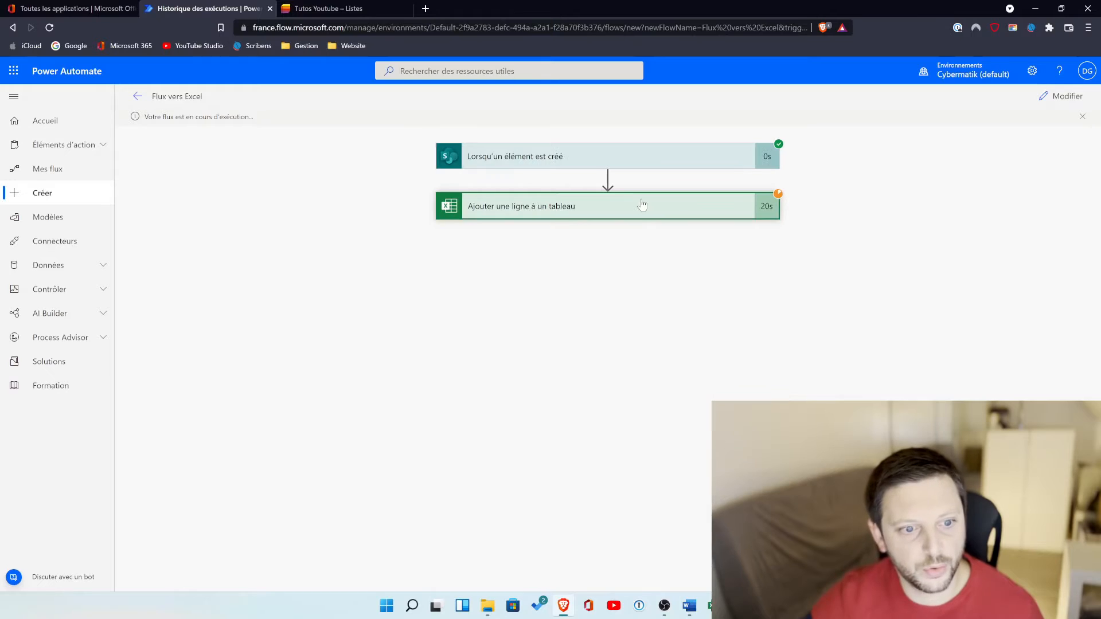
left_click(646, 206)
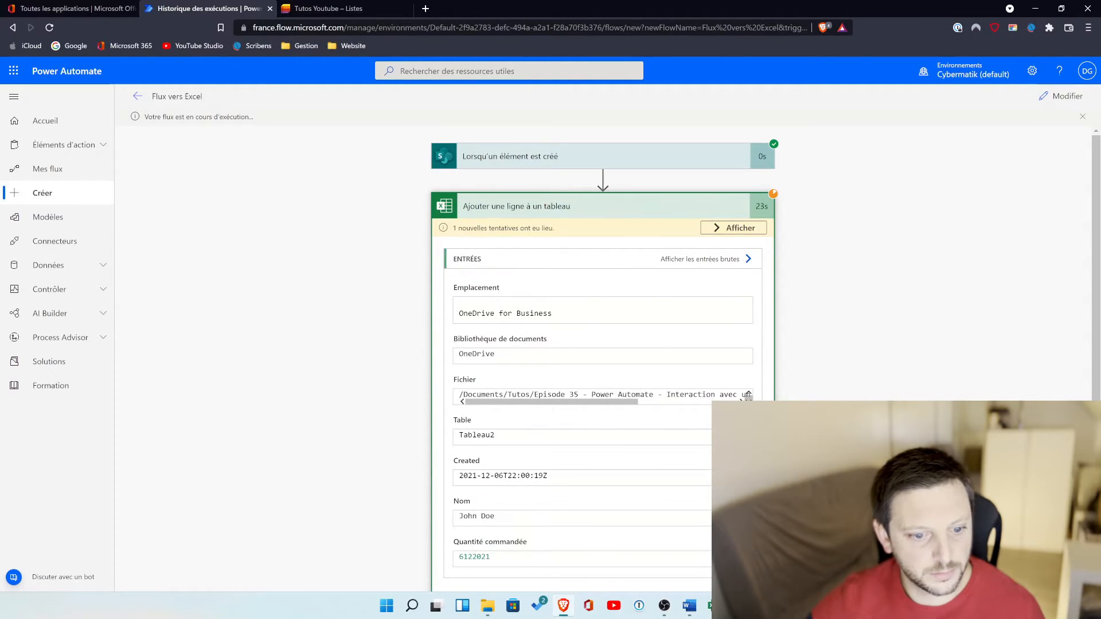
Close the Excel automate.xlsx workbook in Excel and cancel the running execution of the flow in Power Automate.
key("alt+Tab")
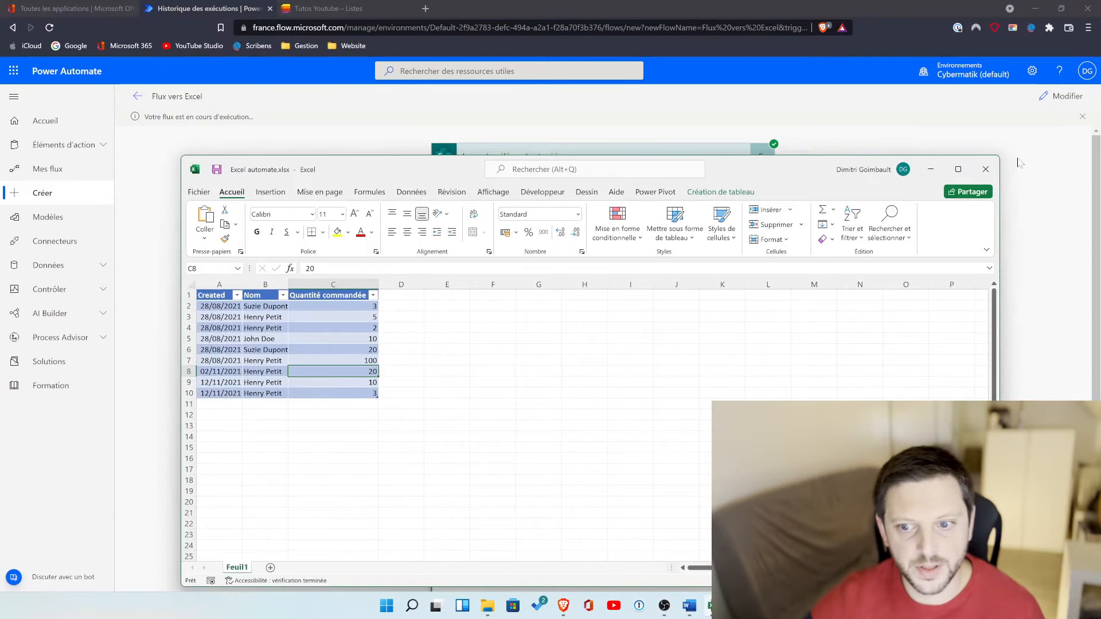
left_click(987, 169)
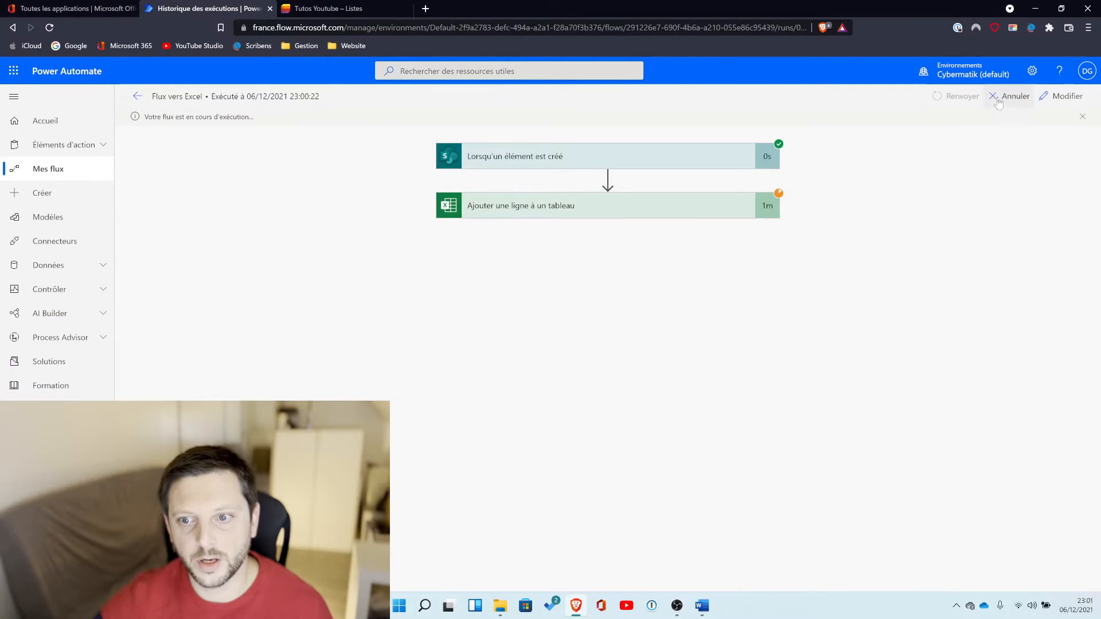
left_click(998, 97)
left_click(594, 95)
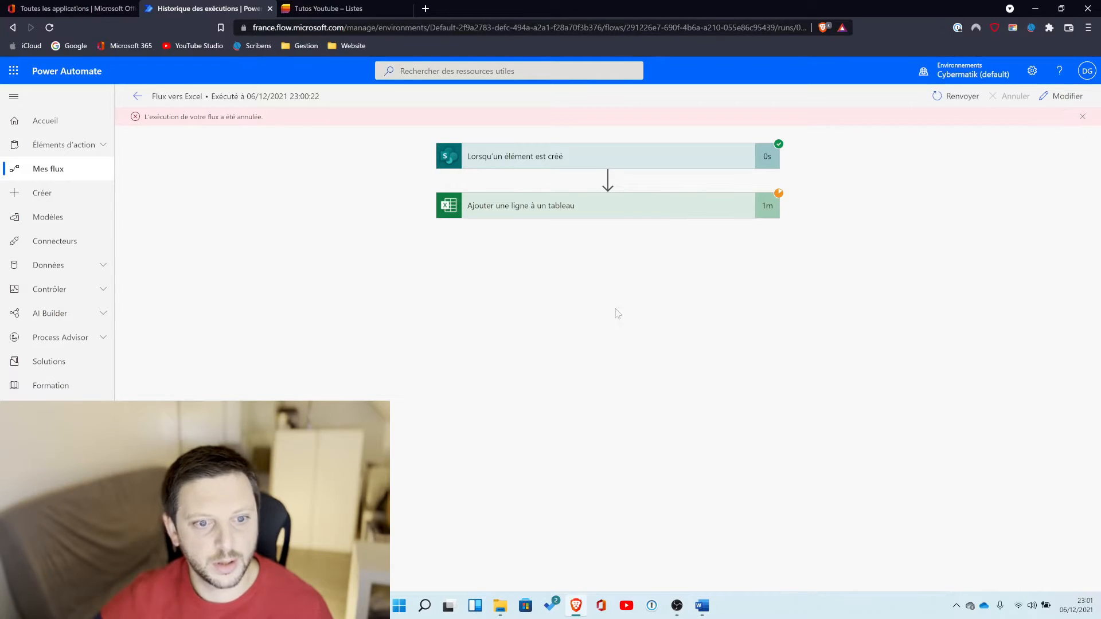
Examine the inputs and the retry details of the Ajouter une ligne à un tableau action in the cancelled run.
left_click(626, 212)
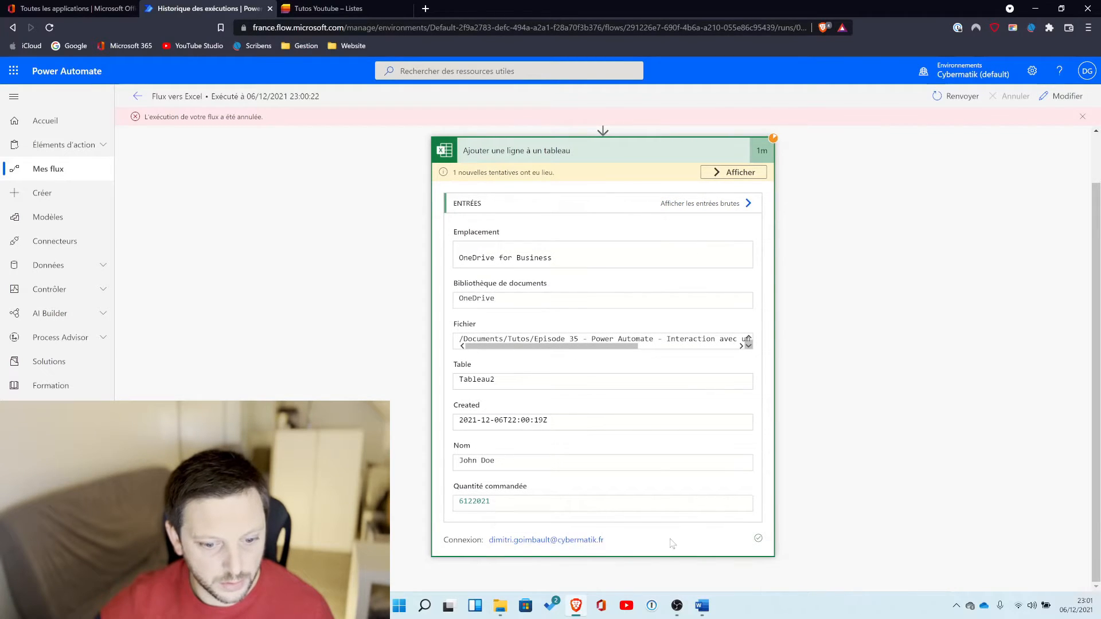
scroll(752, 539, "up", 1)
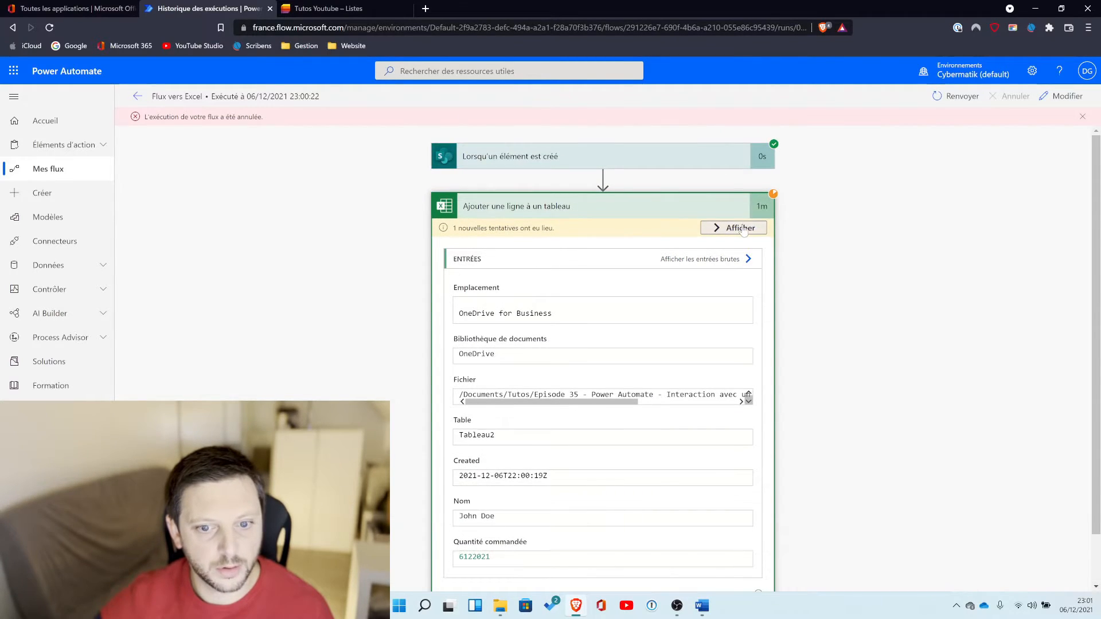
left_click(743, 228)
scroll(897, 229, "down", 2)
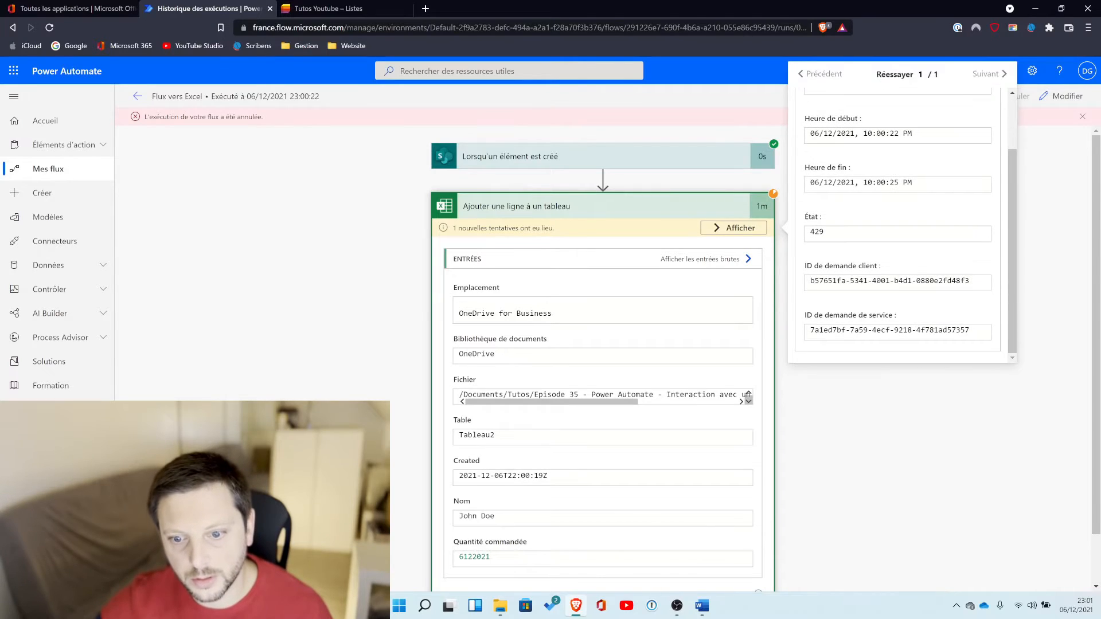
scroll(897, 230, "up", 2)
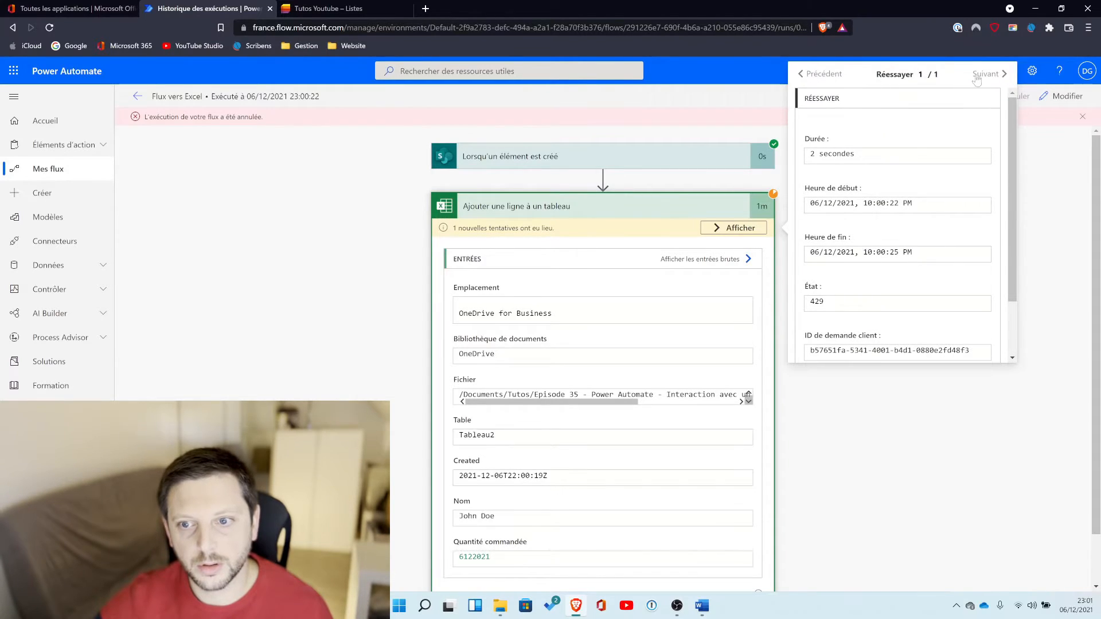
left_click(1076, 319)
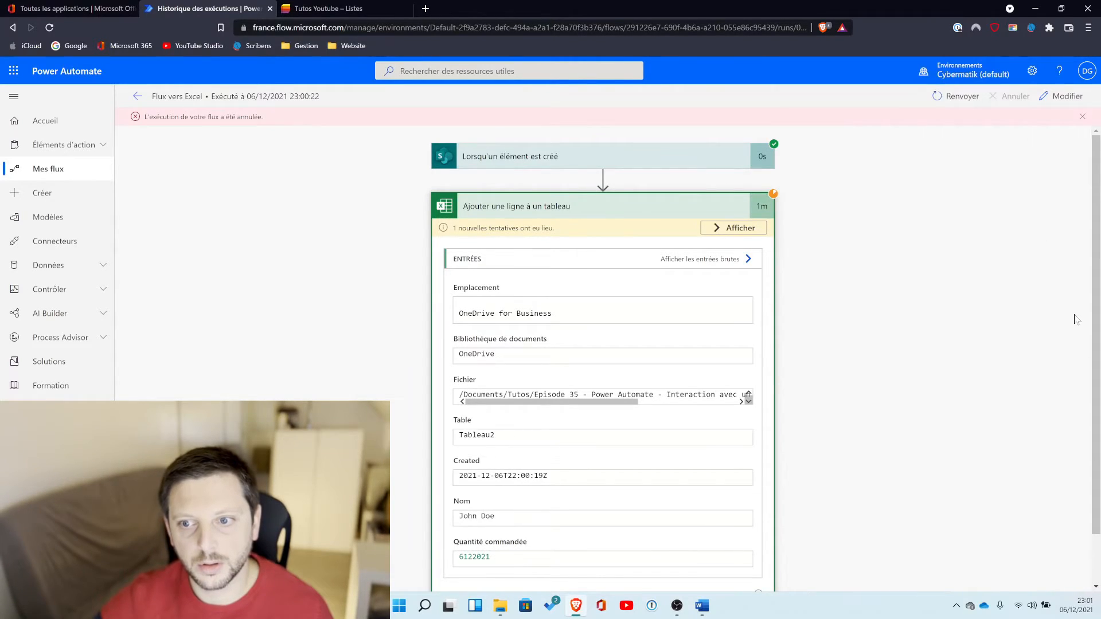
Resubmit the flow run and review the inputs and outputs of its Ajouter une ligne à un tableau action.
left_click(958, 105)
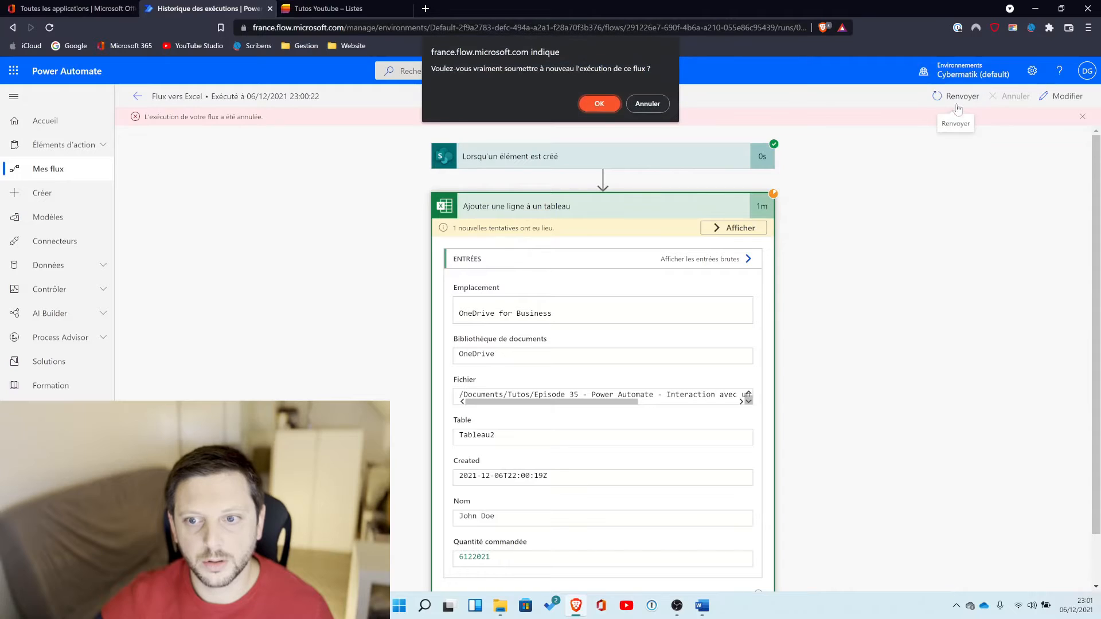
left_click(599, 104)
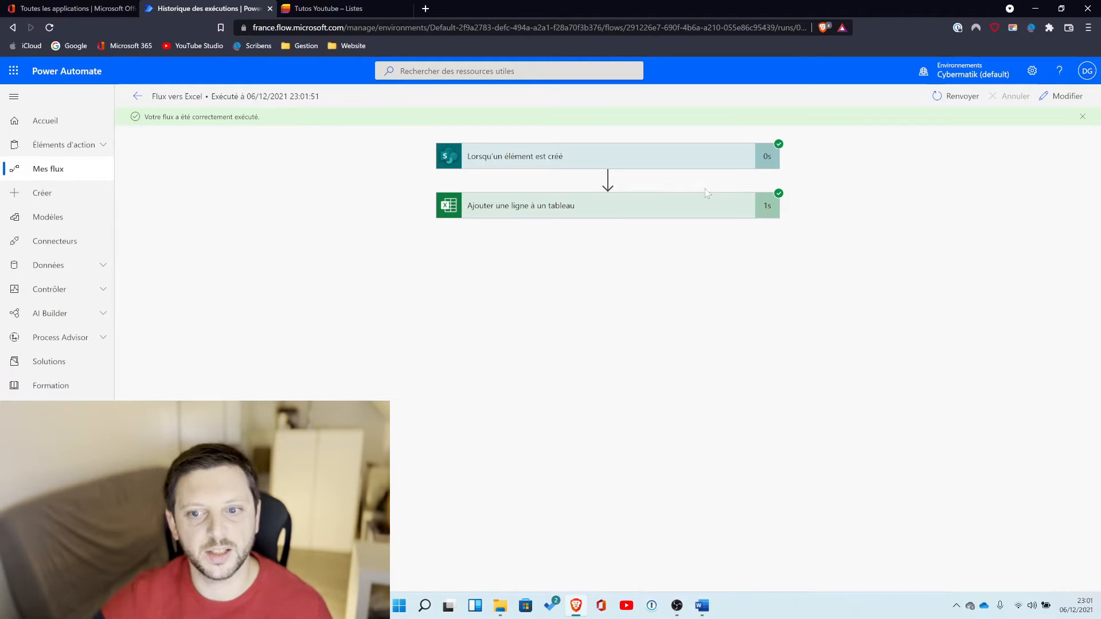
left_click(651, 207)
scroll(525, 258, "down", 5)
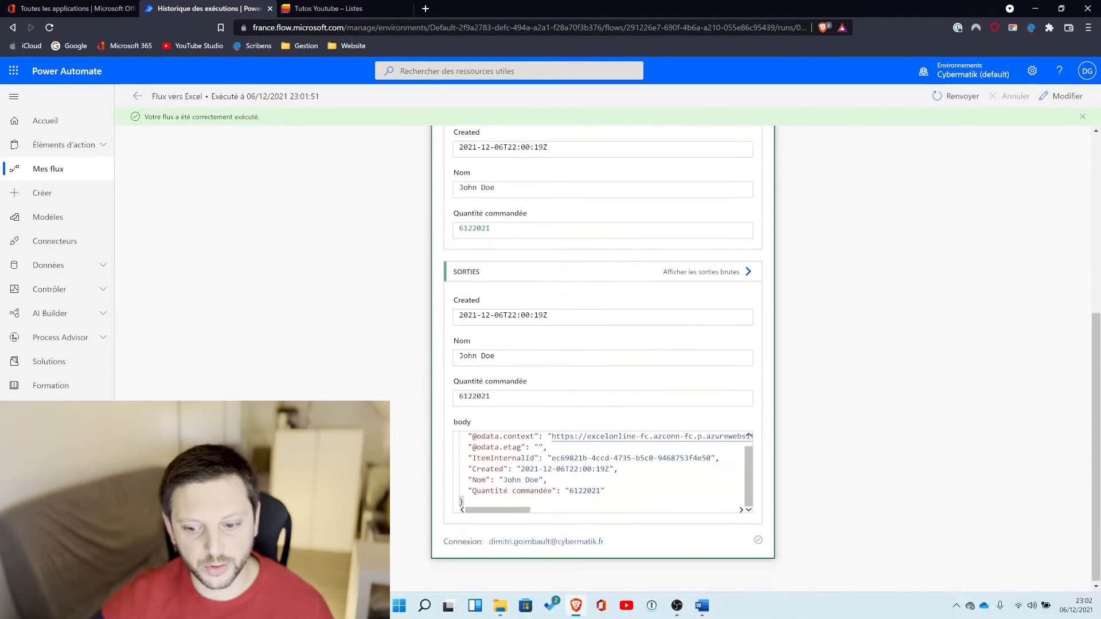
scroll(561, 531, "up", 5)
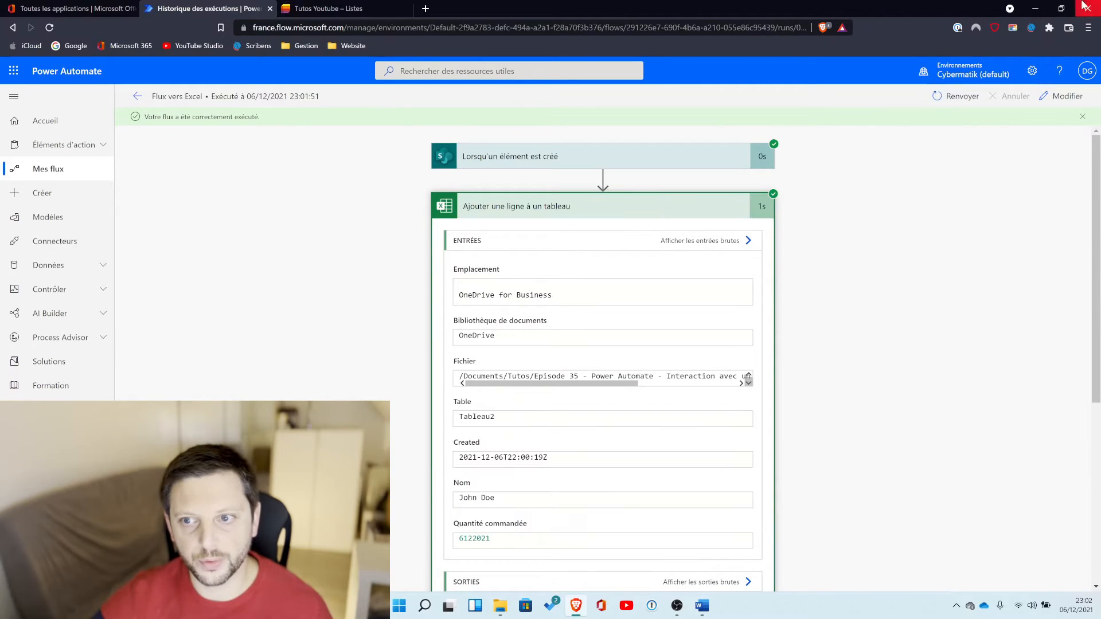
Open Excel automate.xlsx in Excel from OneDrive's synchronization problem and maximize the workbook window.
left_click(1035, 8)
left_click(983, 607)
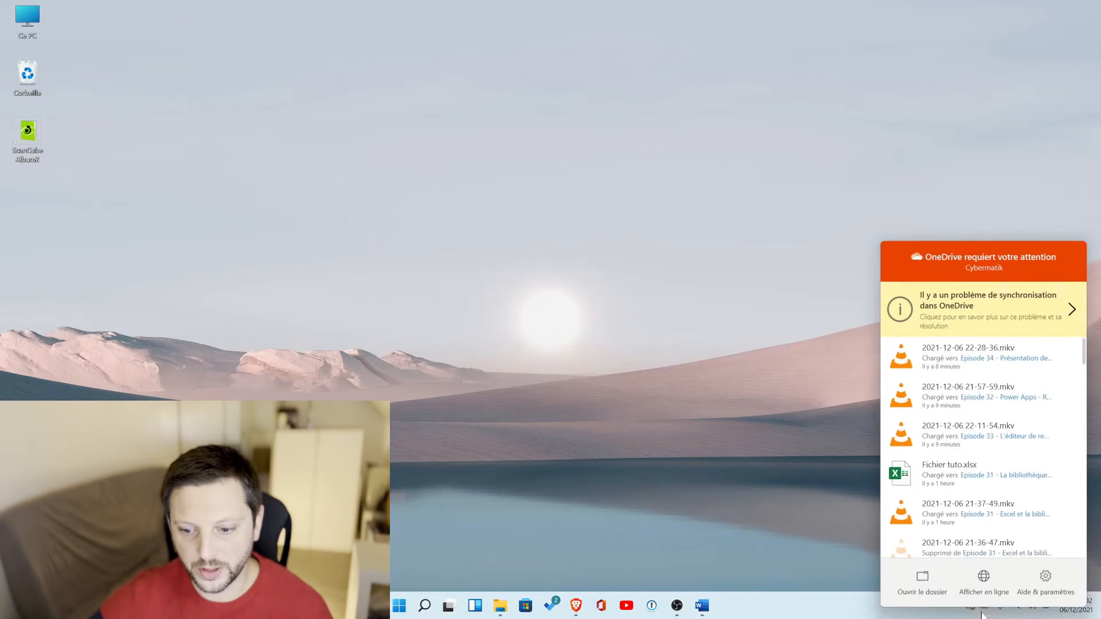
left_click(982, 300)
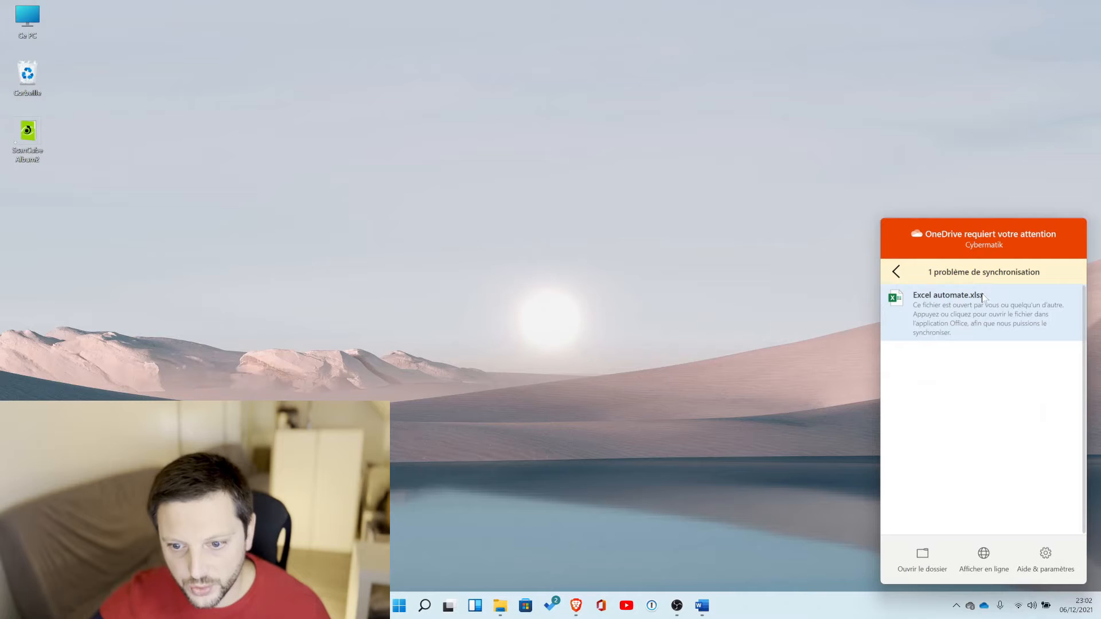
left_click(947, 309)
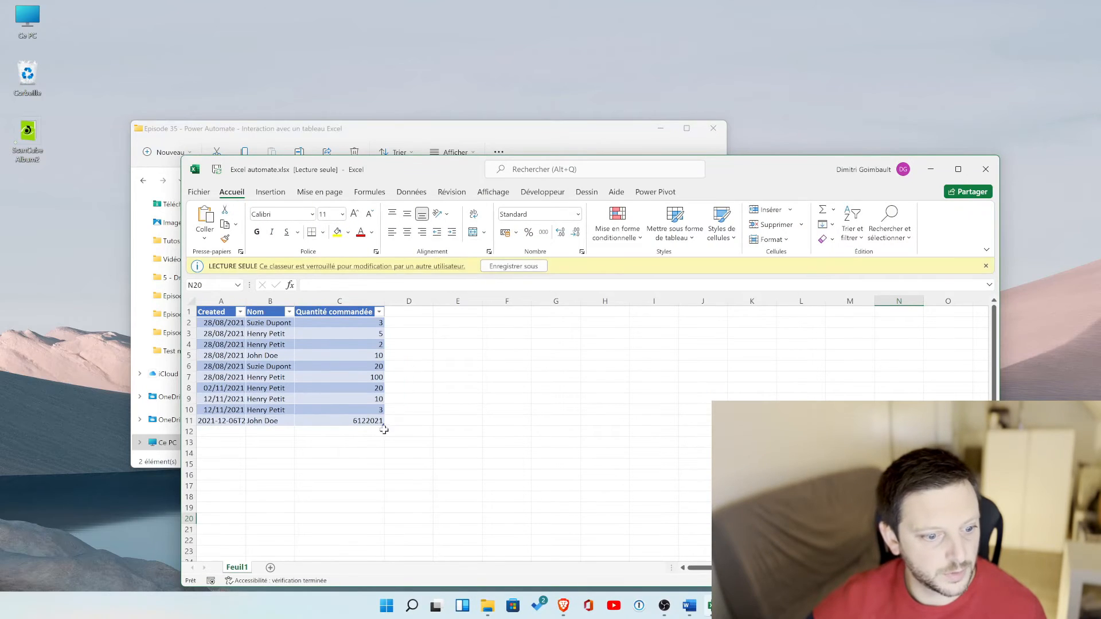
double_click(789, 167)
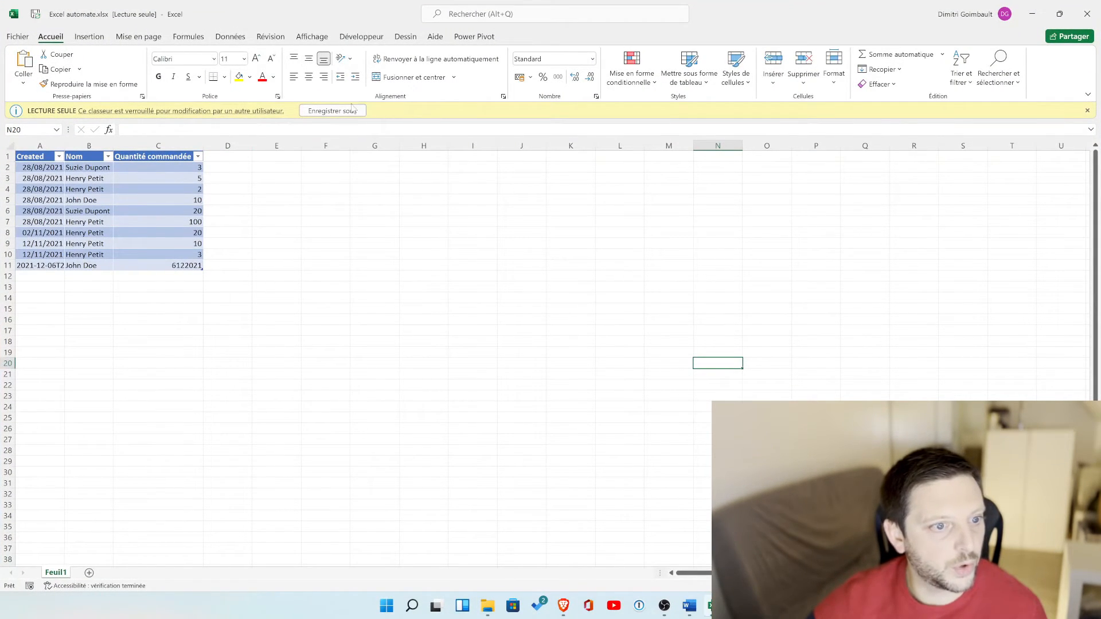
Inspect the Created and Quantité commandée values in the table's last row.
left_click(36, 266)
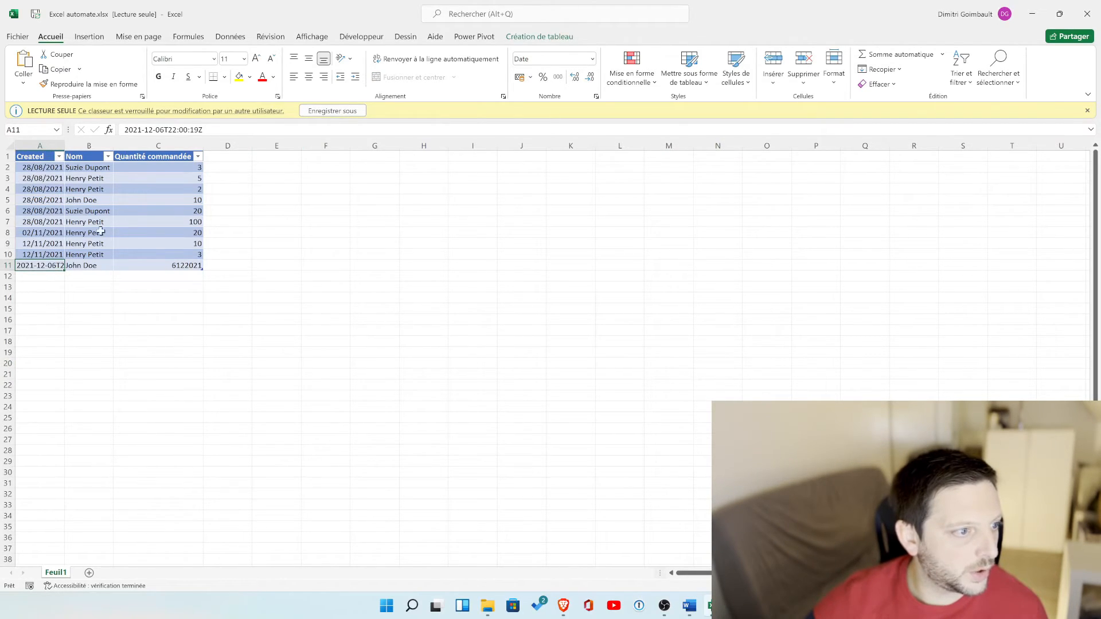
left_click(159, 268)
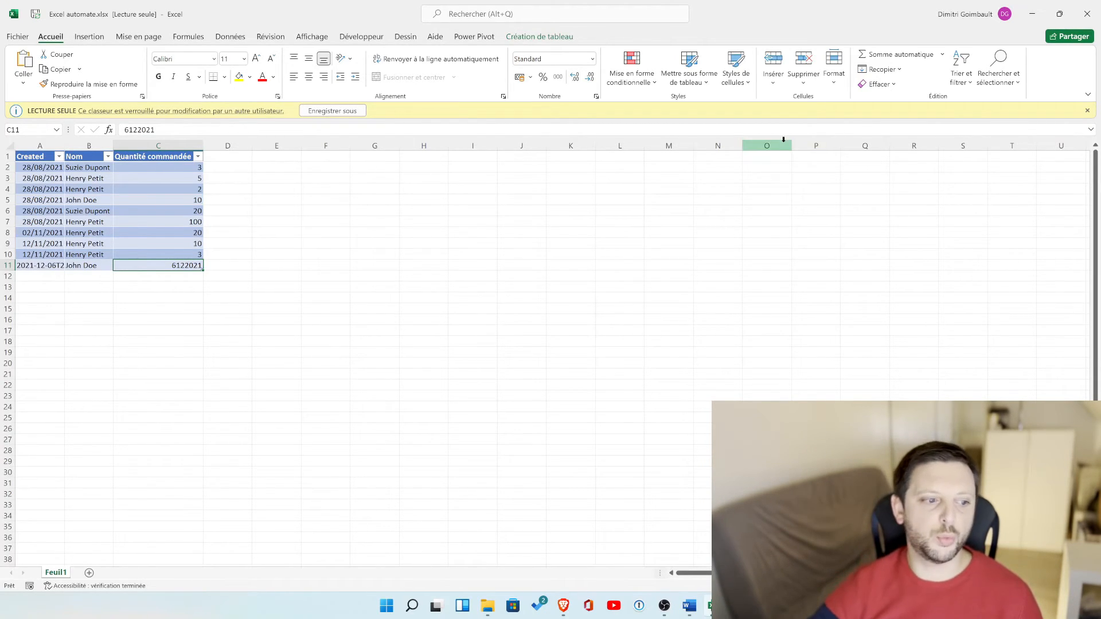
left_click(512, 235)
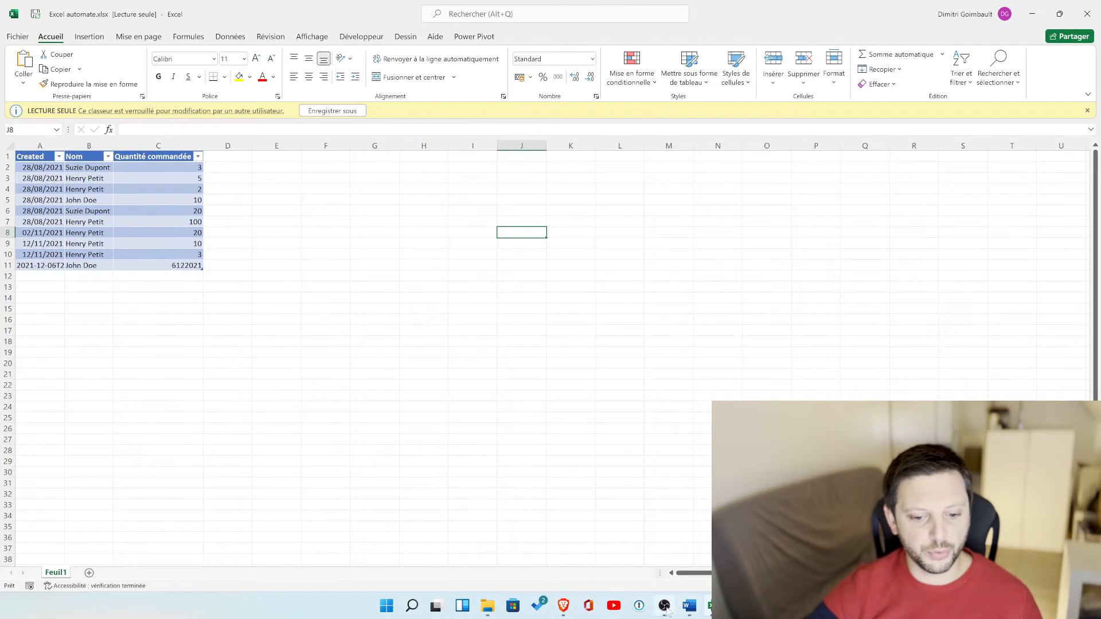
Return to the flow run in Power Automate and examine the details of its trigger and the Excel action's outputs.
left_click(563, 606)
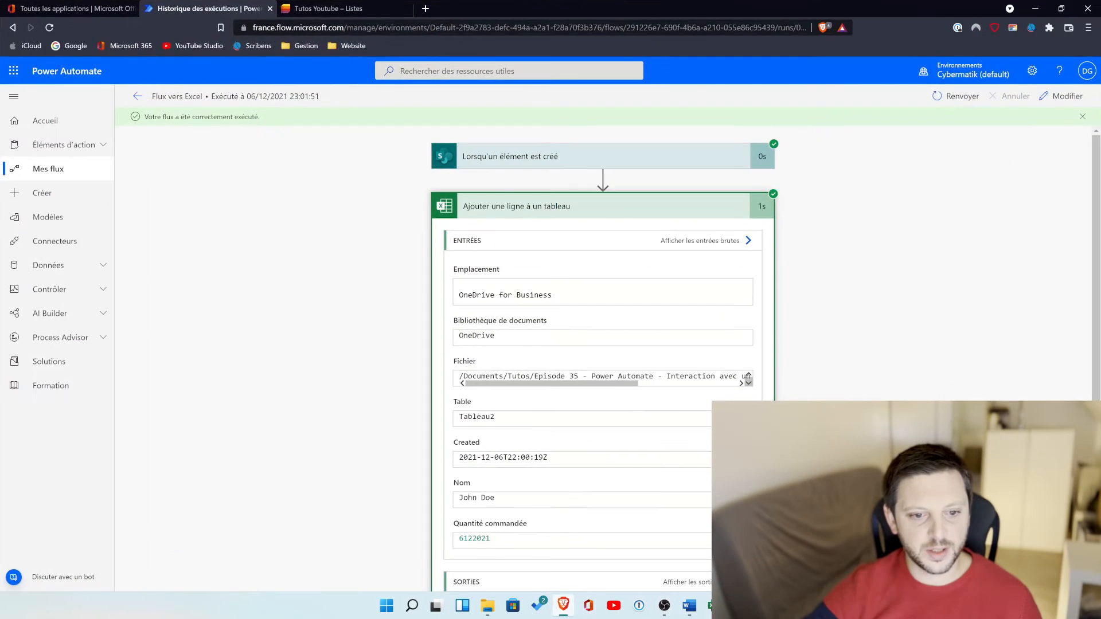
left_click(523, 157)
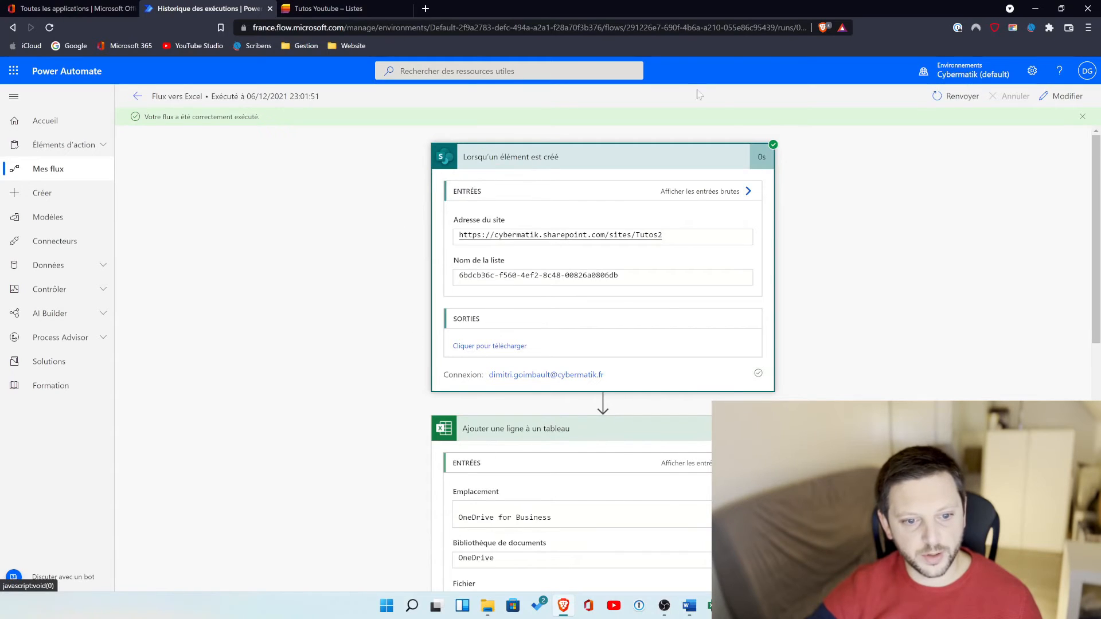
scroll(535, 440, "down", 9)
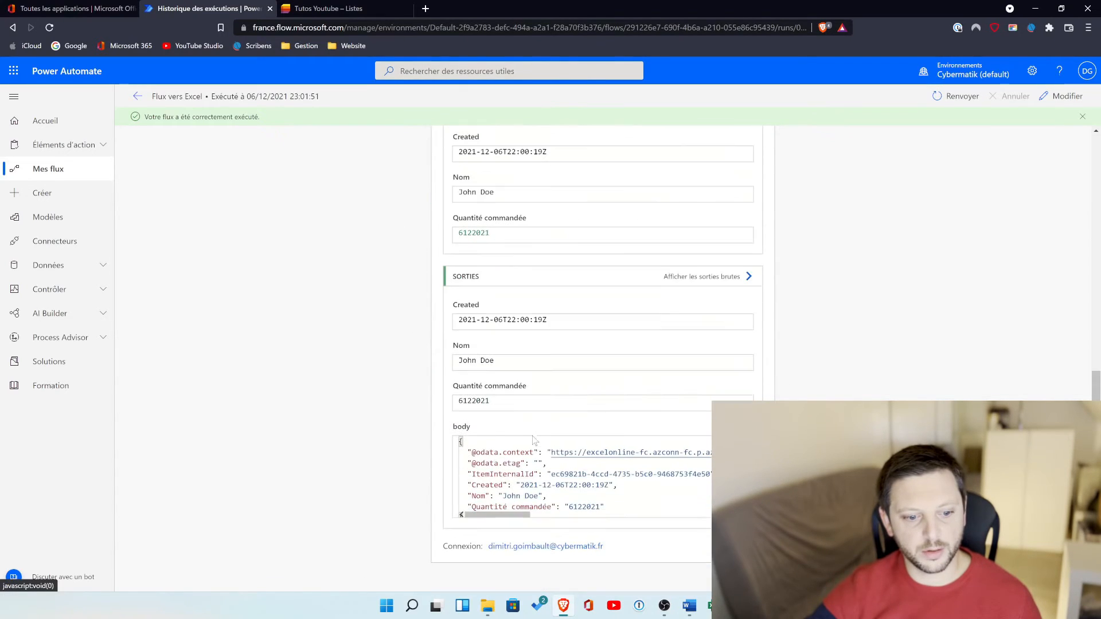